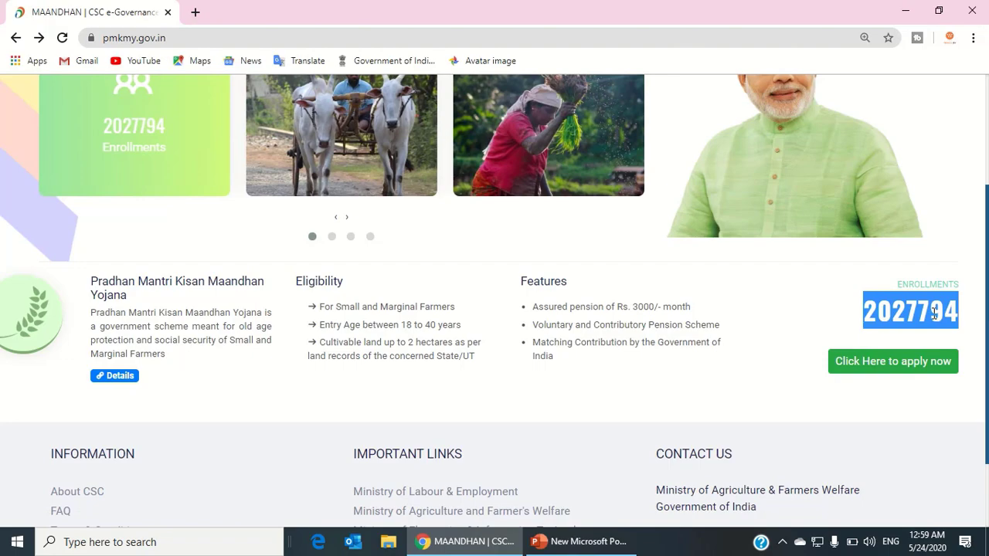
Open the full PM-KMY scheme details page from the home page's scheme summary.
click(114, 375)
scroll(986, 266, down, 2)
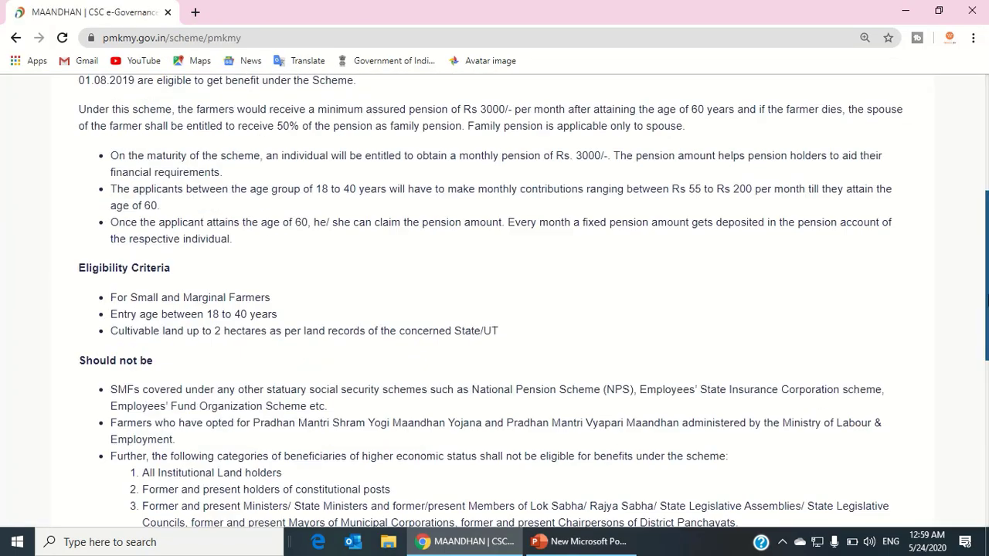
scroll(817, 230, up, 6)
scroll(817, 230, down, 3)
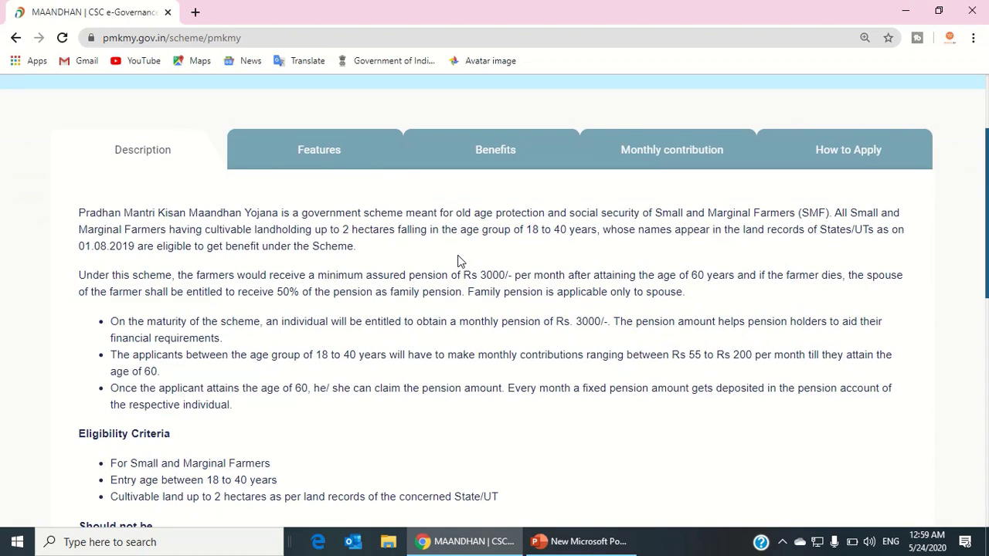
click(16, 37)
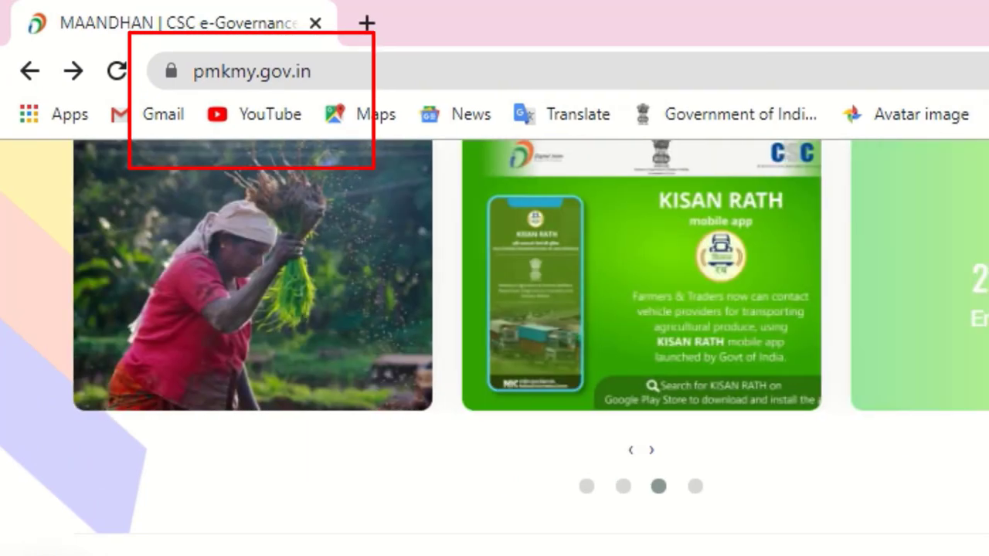
scroll(495, 347, up, 2)
scroll(494, 348, down, 2)
scroll(267, 395, down, 1)
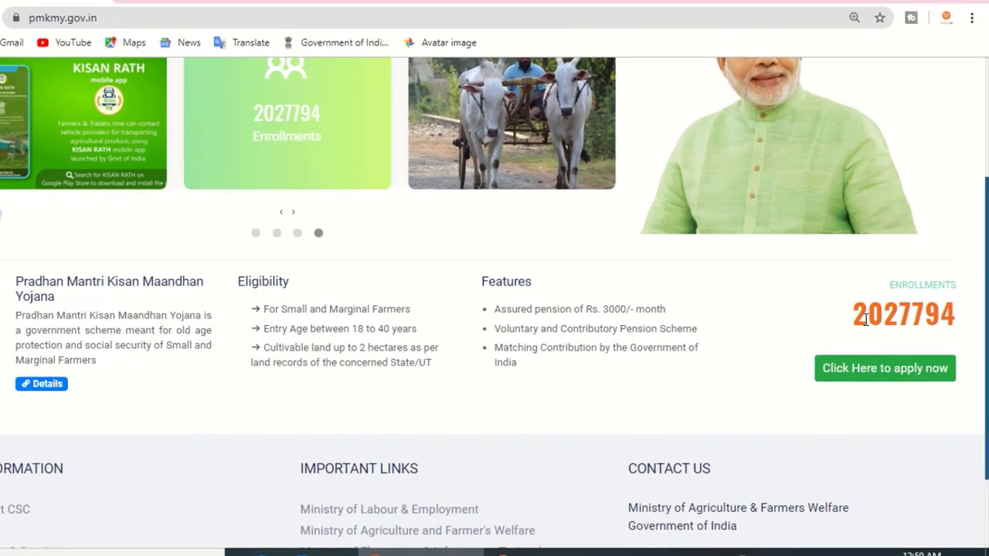
drag(865, 312, 965, 312)
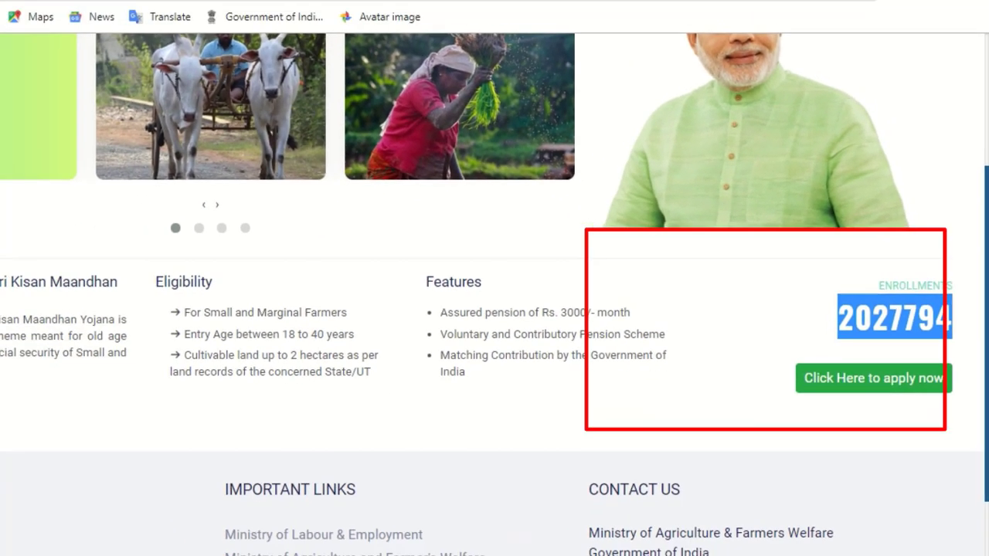
click(113, 376)
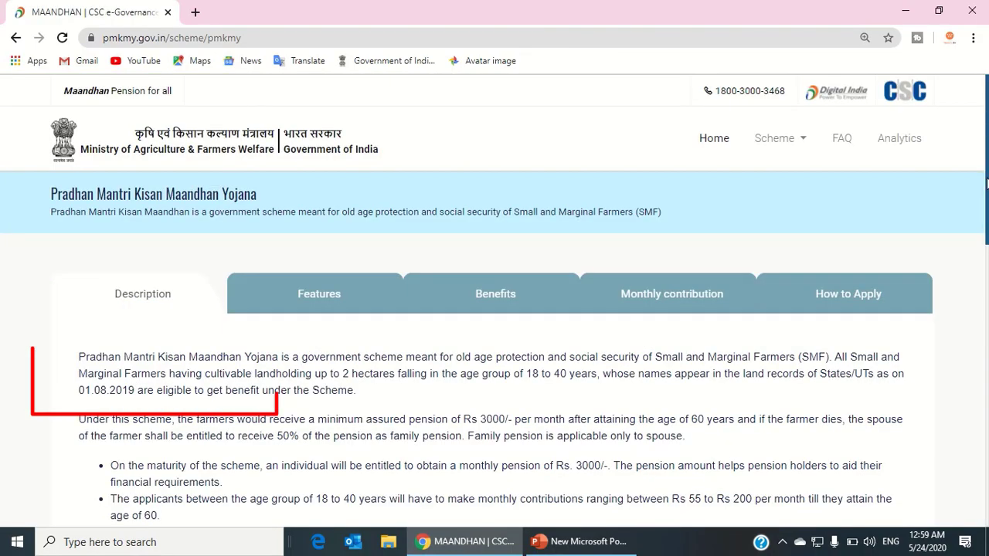
mouse_move(987, 183)
mouse_down()
mouse_move(987, 426)
mouse_move(986, 164)
mouse_move(987, 223)
mouse_up()
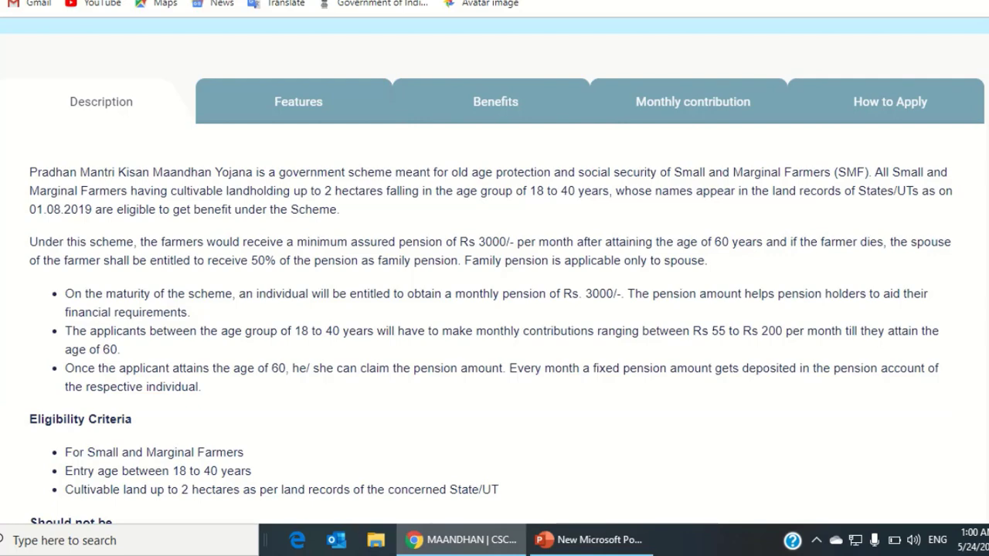
scroll(532, 289, down, 3)
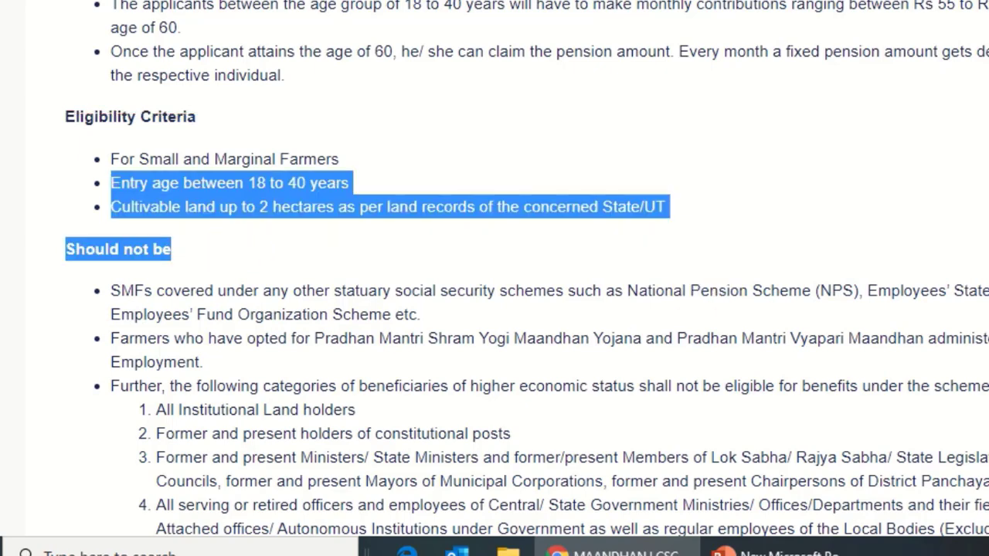
scroll(494, 271, down, 2)
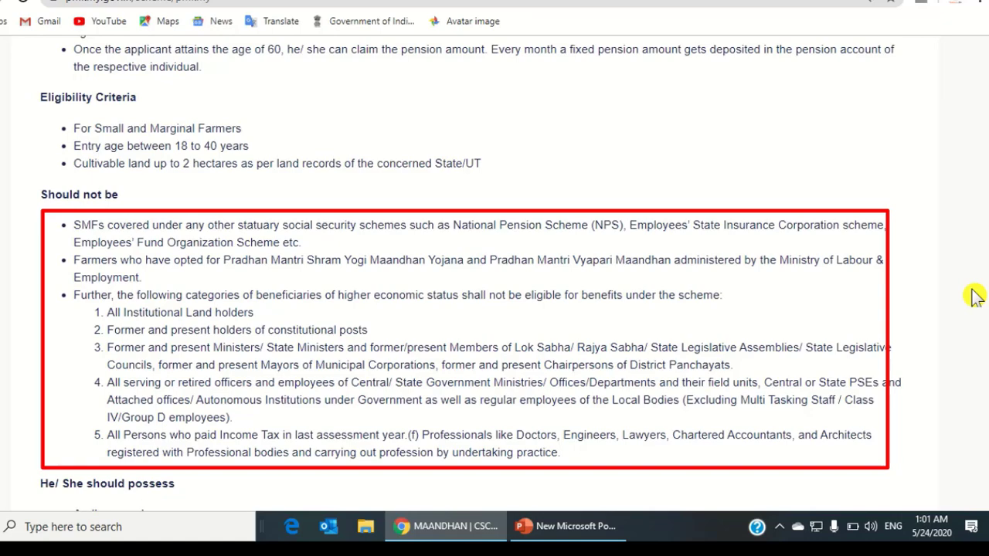
scroll(797, 344, down, 3)
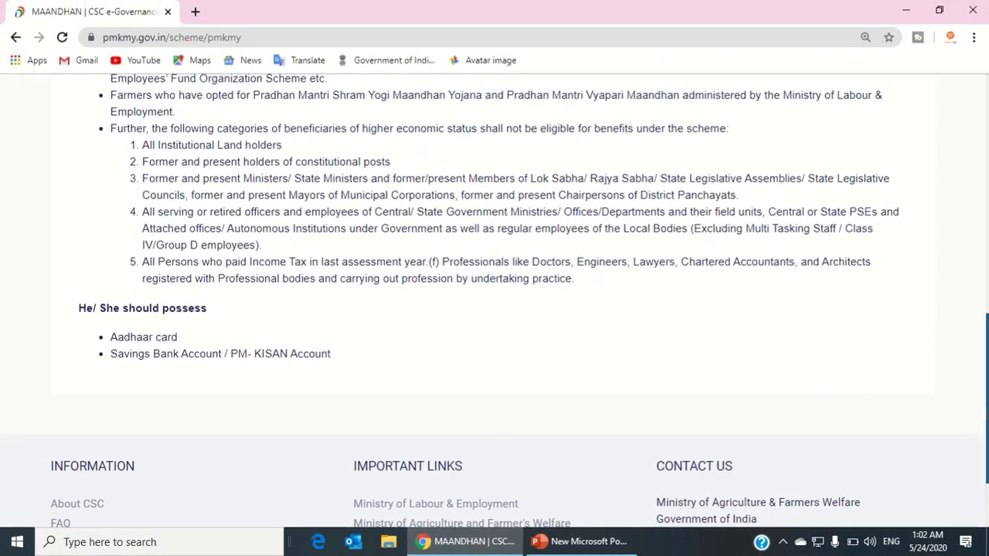
scroll(322, 311, up, 10)
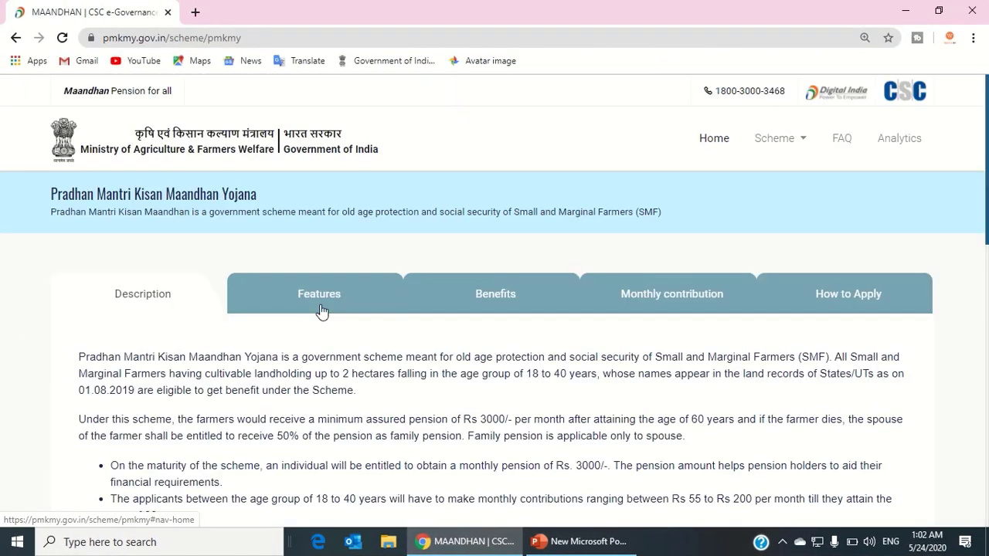
Review the Features tab, highlighting the Assured and Contributory pension lines, then view the Benefits tab.
click(322, 311)
double_click(143, 360)
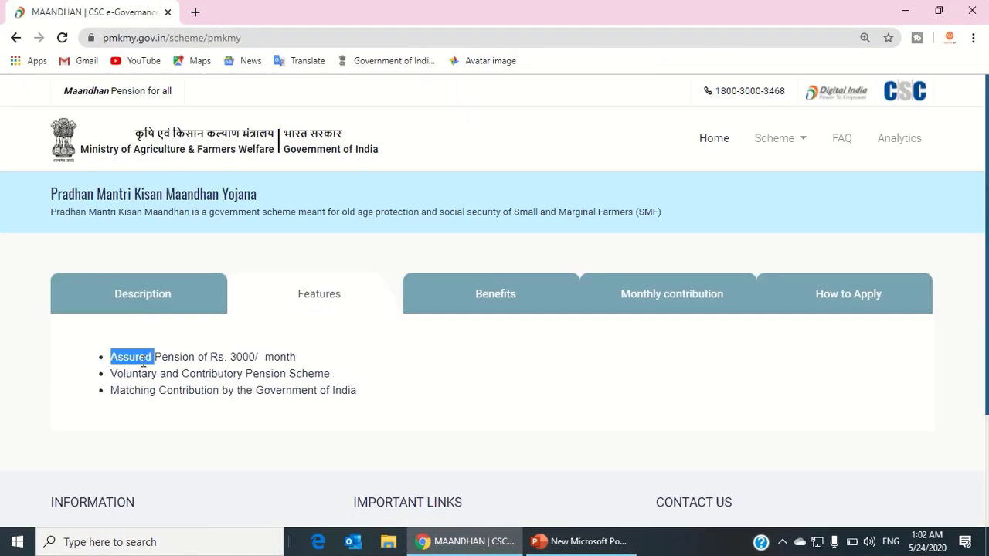
triple_click(187, 357)
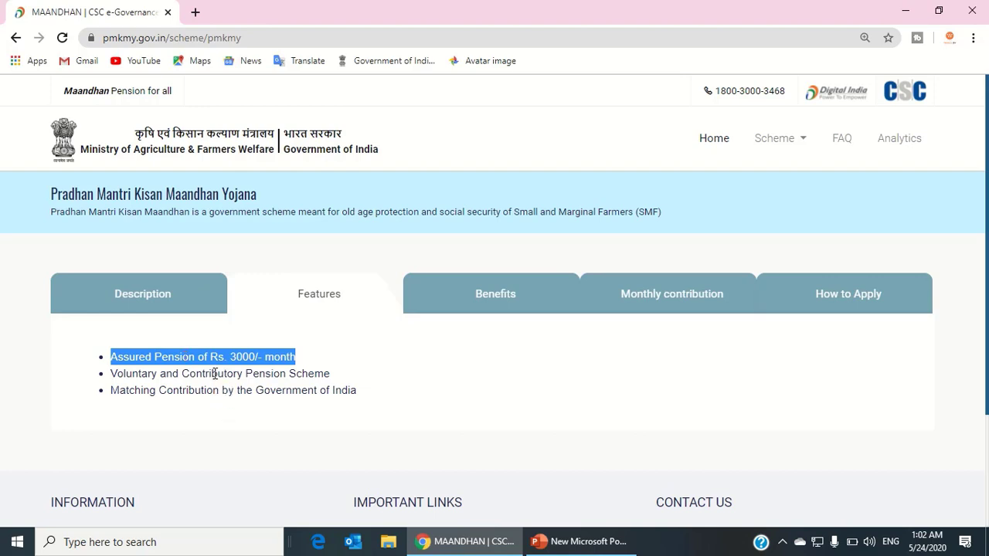
double_click(215, 374)
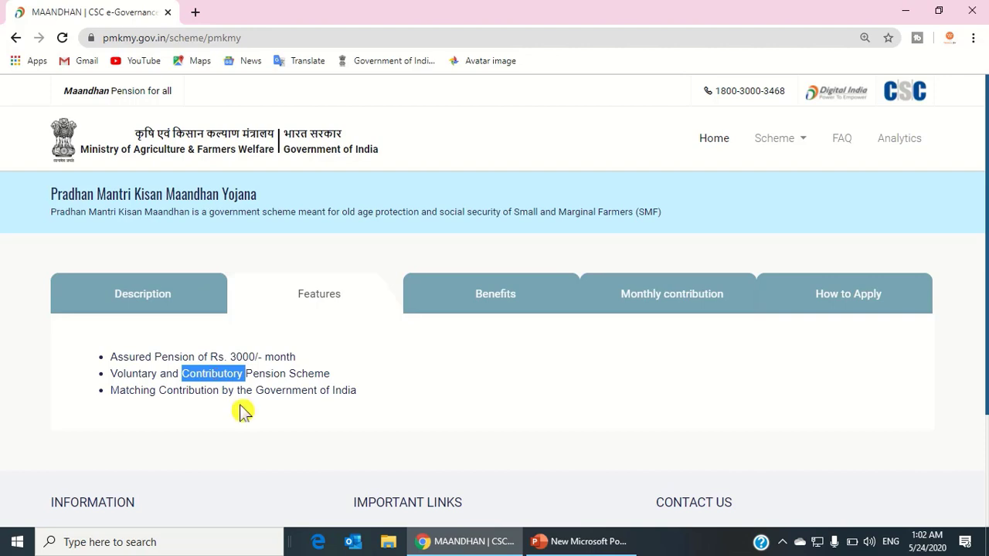
click(496, 300)
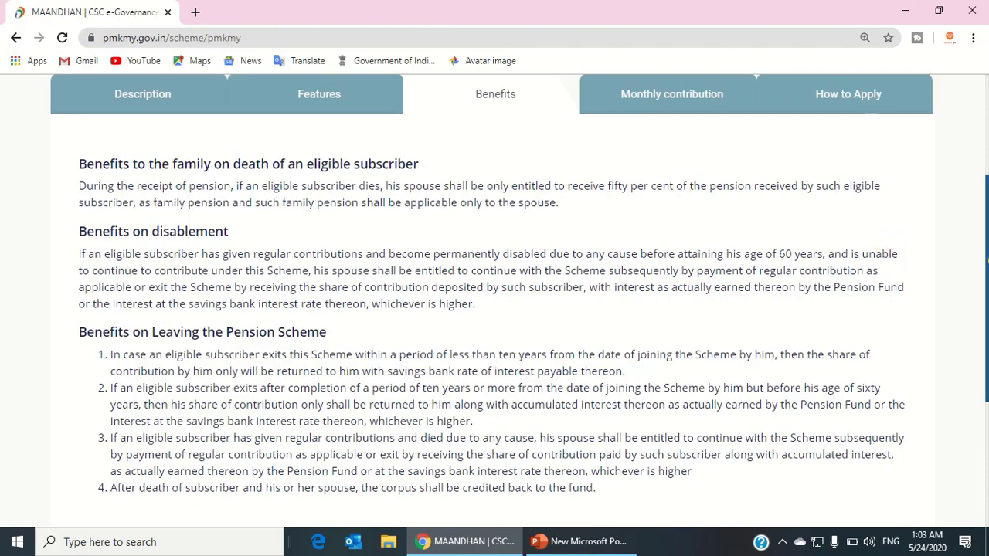
drag(988, 243, 986, 319)
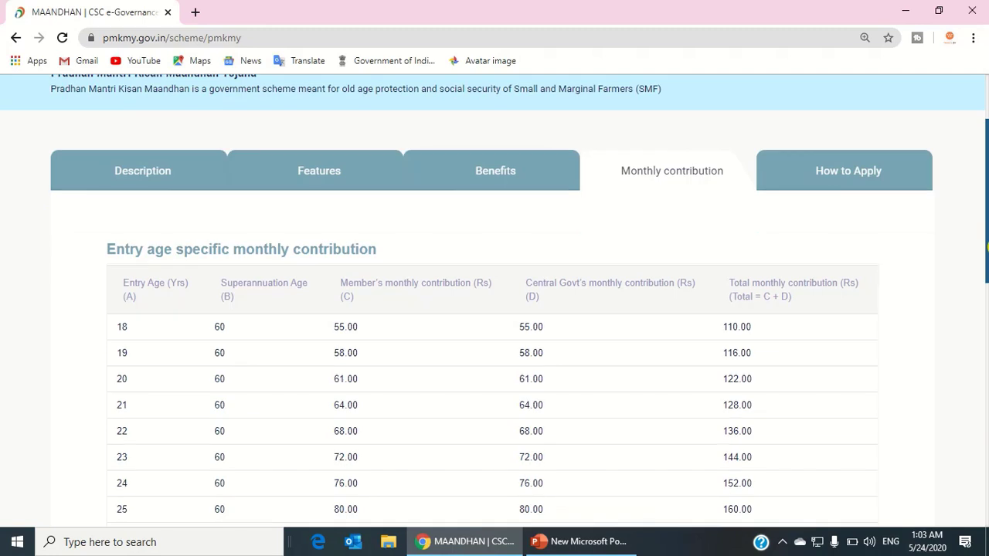
Highlight the age-28 contributions (95.00 member, 95.00 government, total 190) and the age-18 total 110.00.
scroll(459, 269, down, 2)
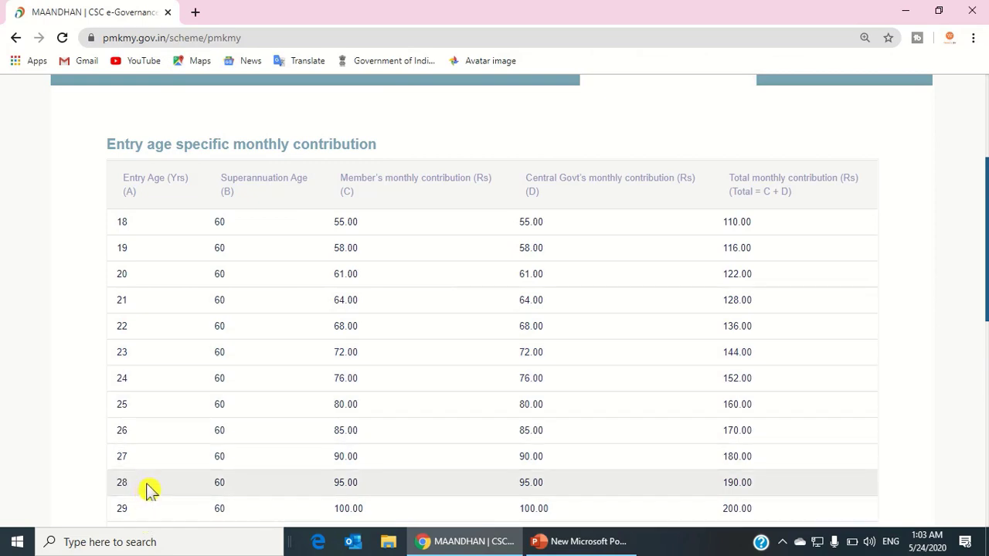
double_click(335, 484)
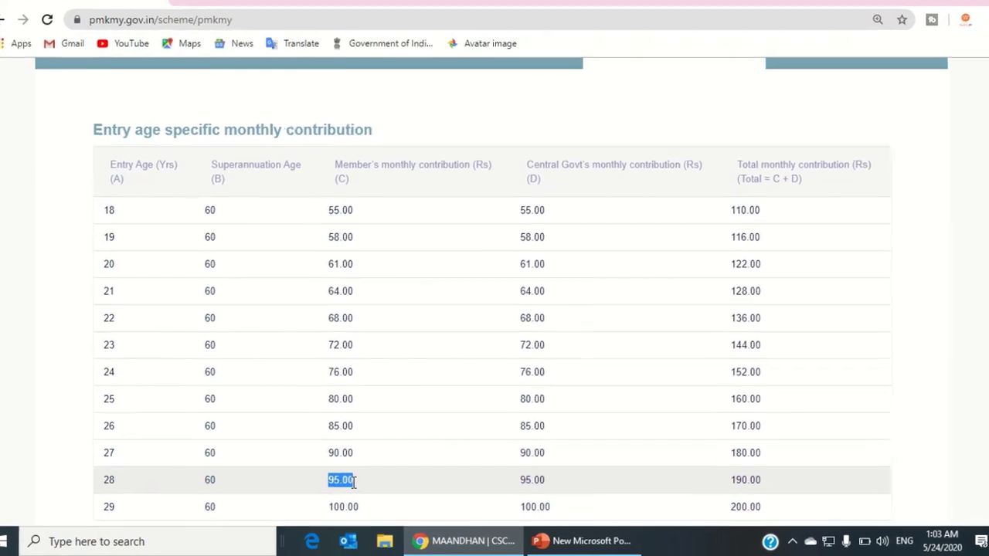
click(523, 490)
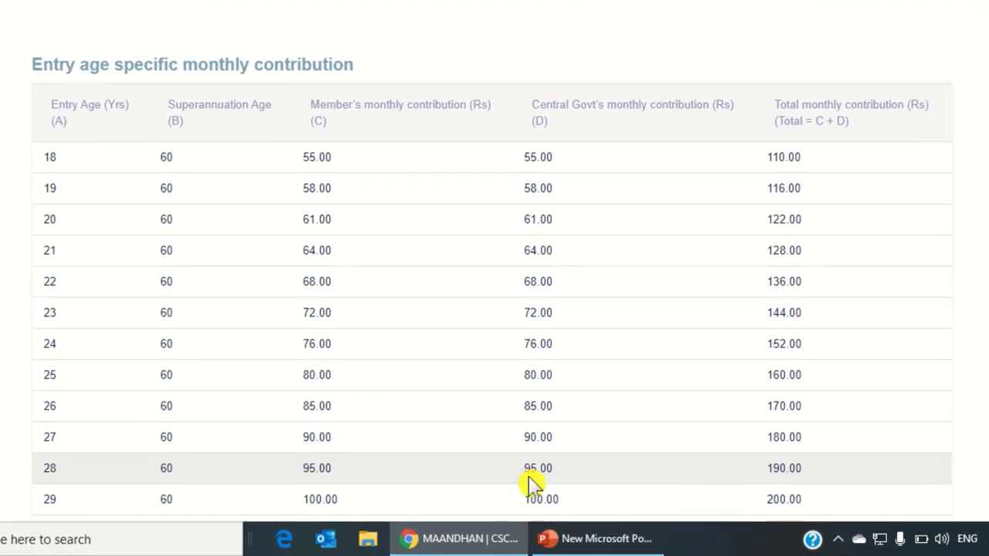
double_click(529, 473)
drag(767, 469, 781, 469)
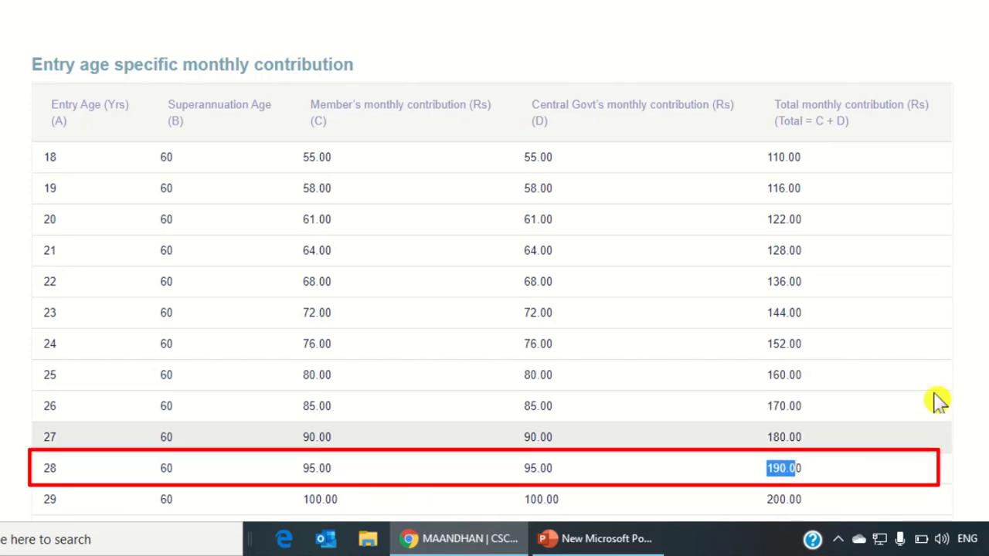
click(948, 410)
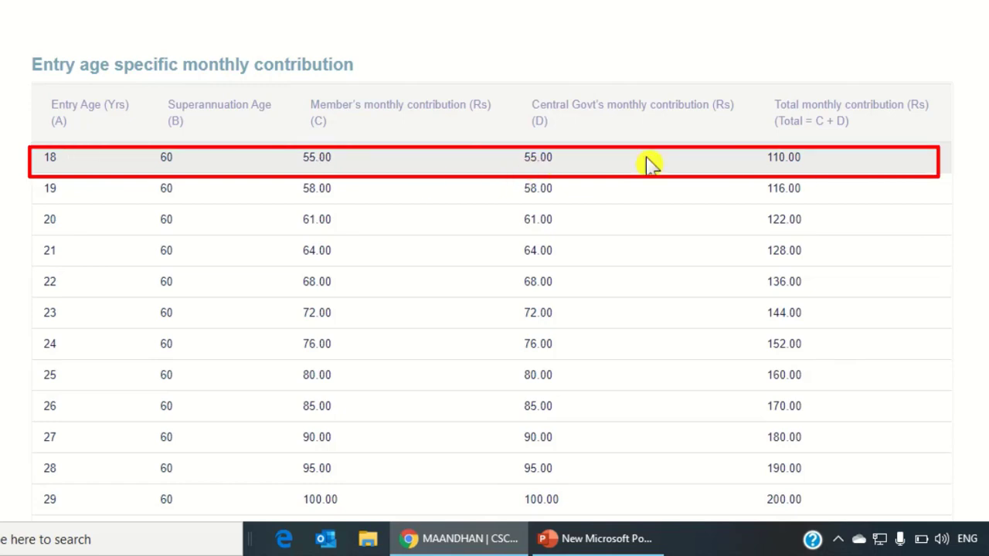
drag(767, 162, 819, 165)
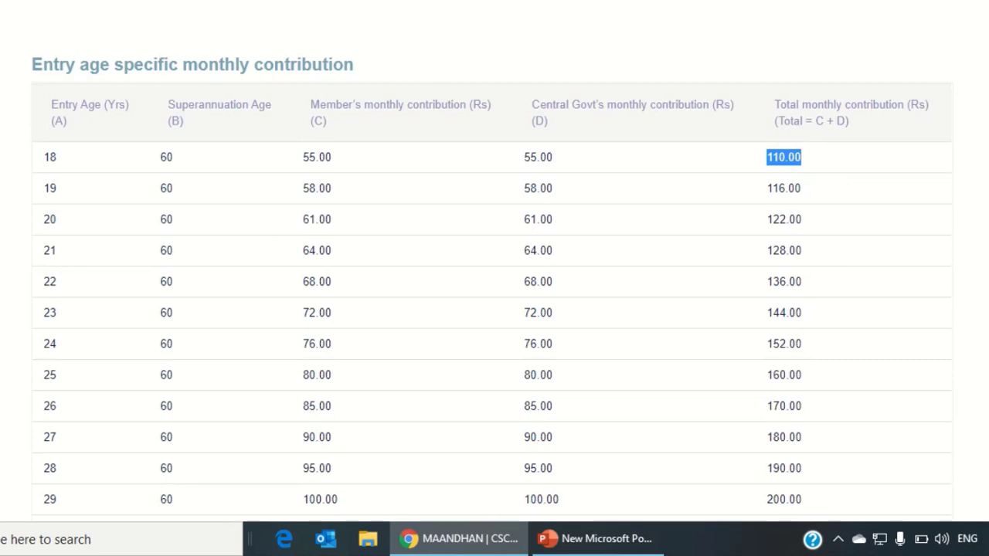
Highlight the age-40 contributions of 200.00 each, then show the How to Apply steps.
scroll(494, 262, down, 8)
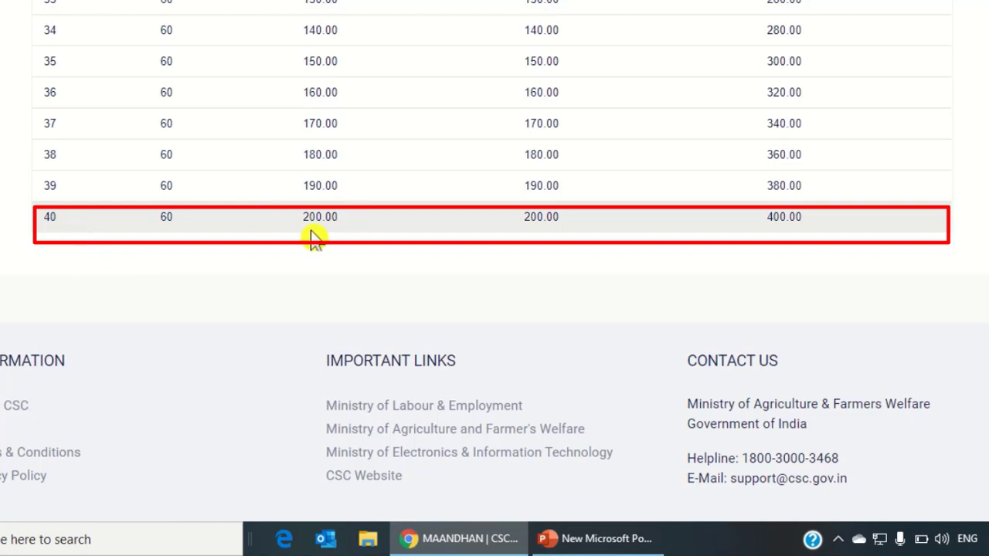
drag(304, 224, 349, 229)
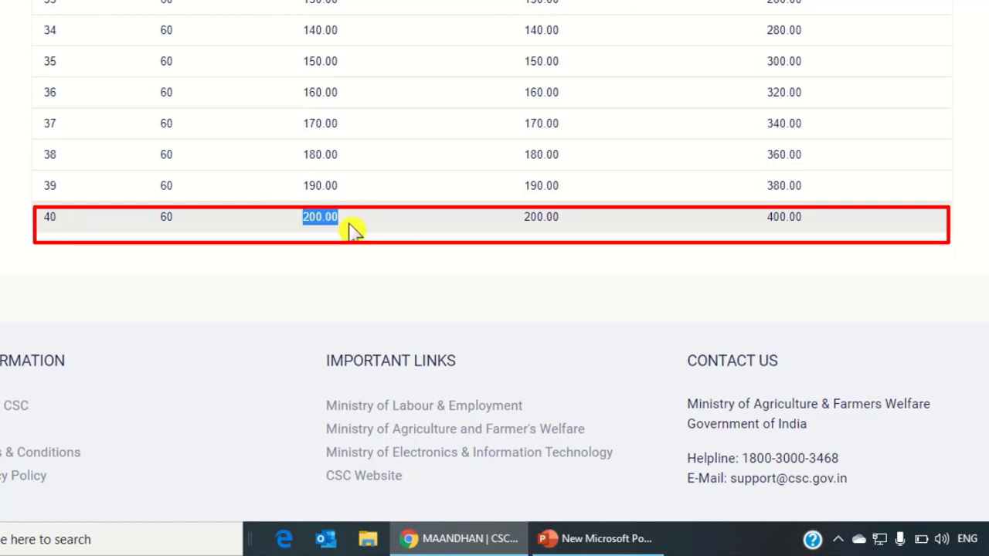
drag(578, 231, 516, 226)
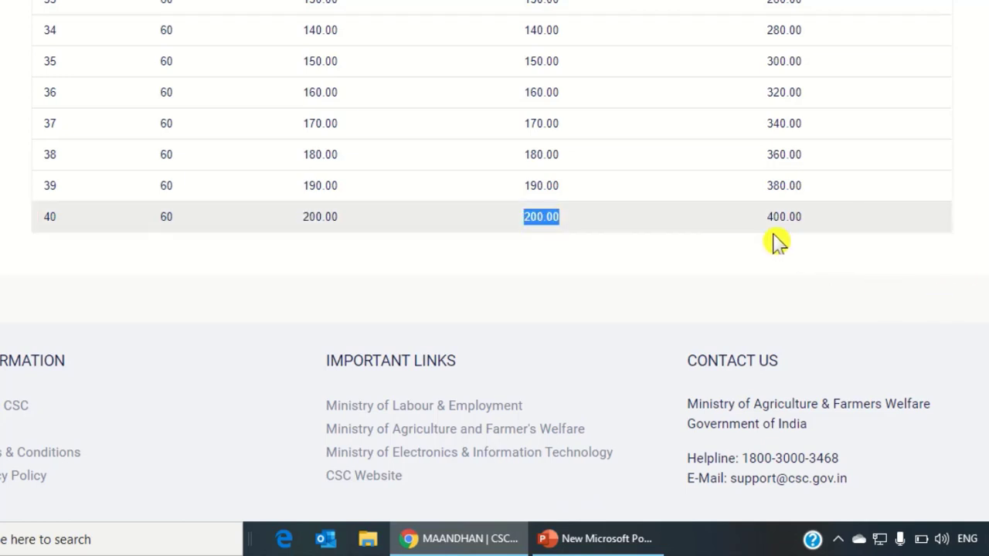
drag(765, 222, 905, 265)
scroll(905, 265, up, 4)
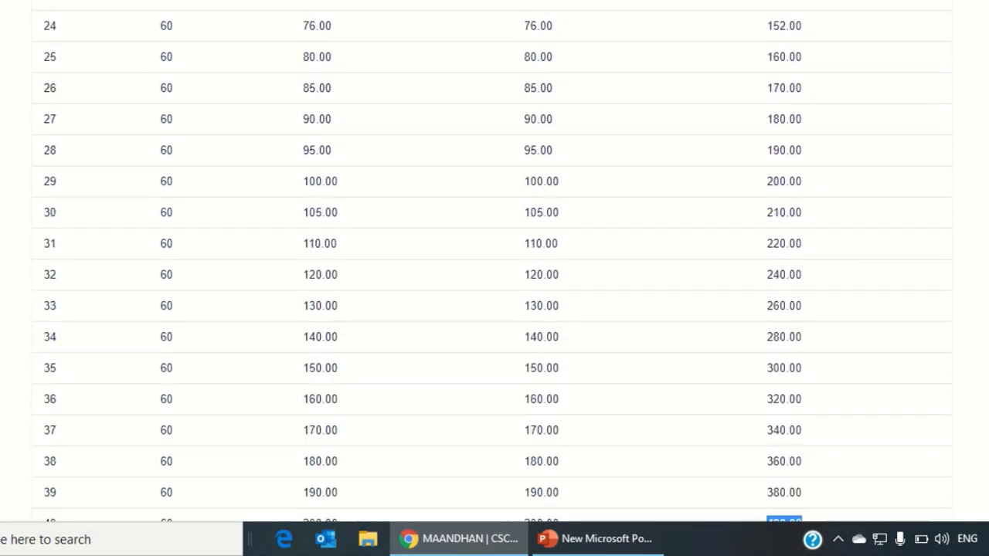
scroll(491, 262, up, 4)
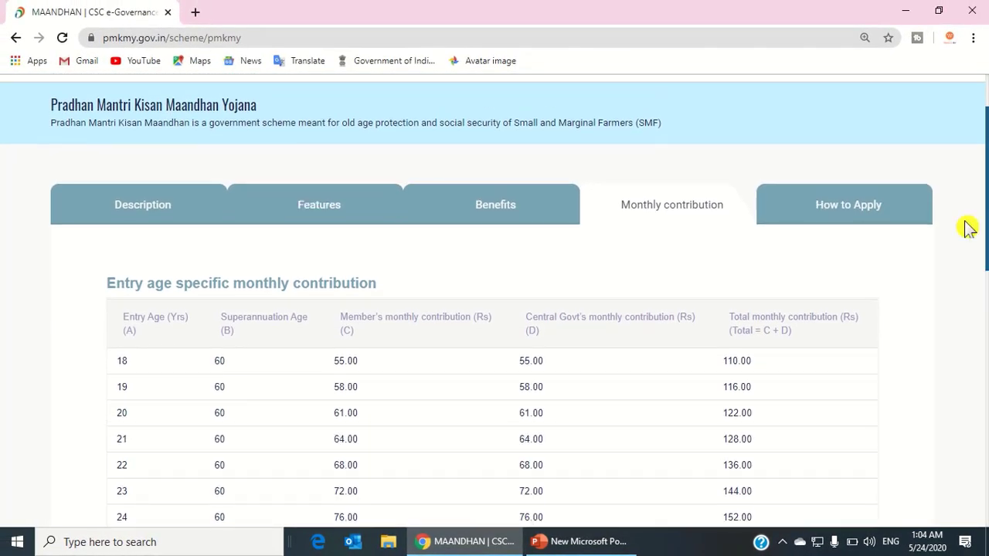
click(838, 221)
Return to the scheme page, follow the apply-now link, and choose Self Enrollment on maandhan.in.
scroll(411, 199, down, 2)
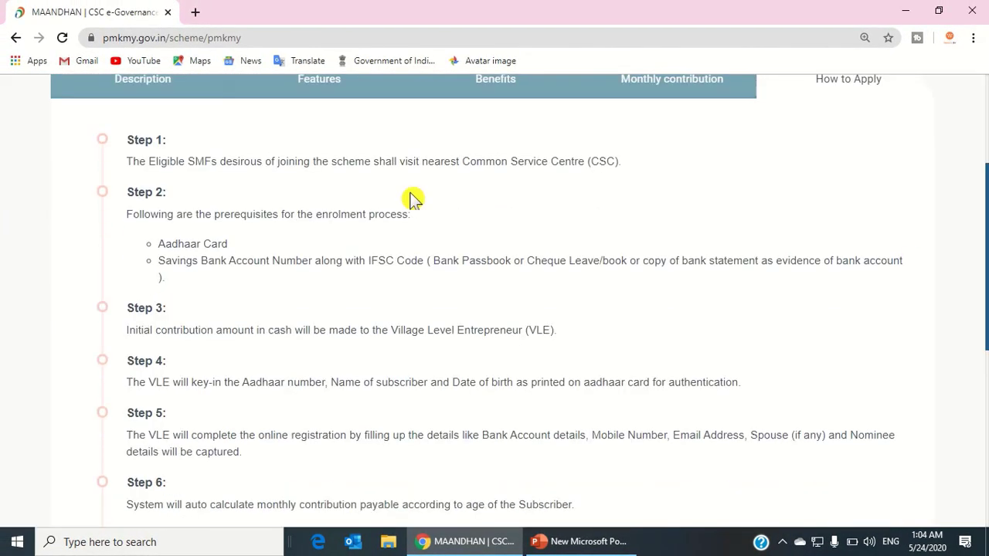
click(15, 37)
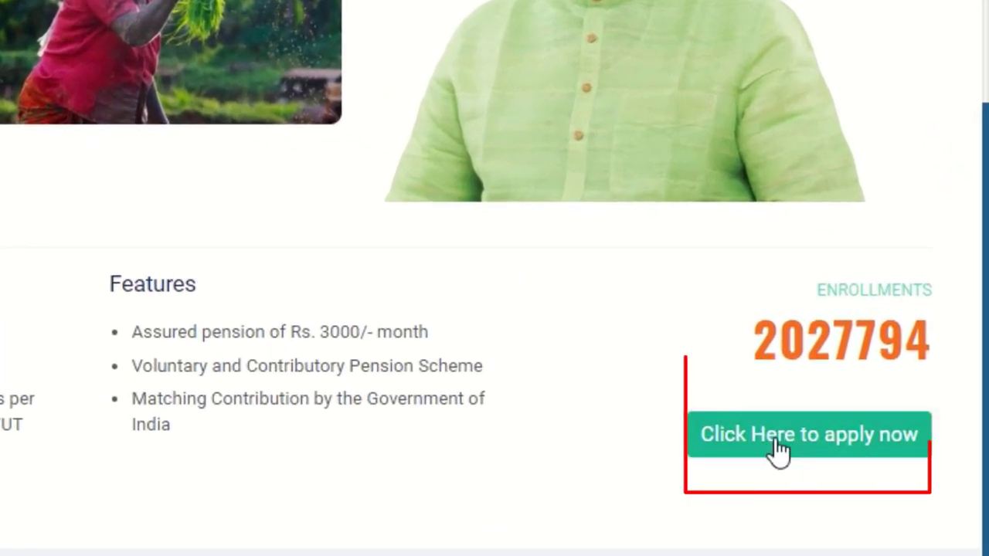
click(775, 444)
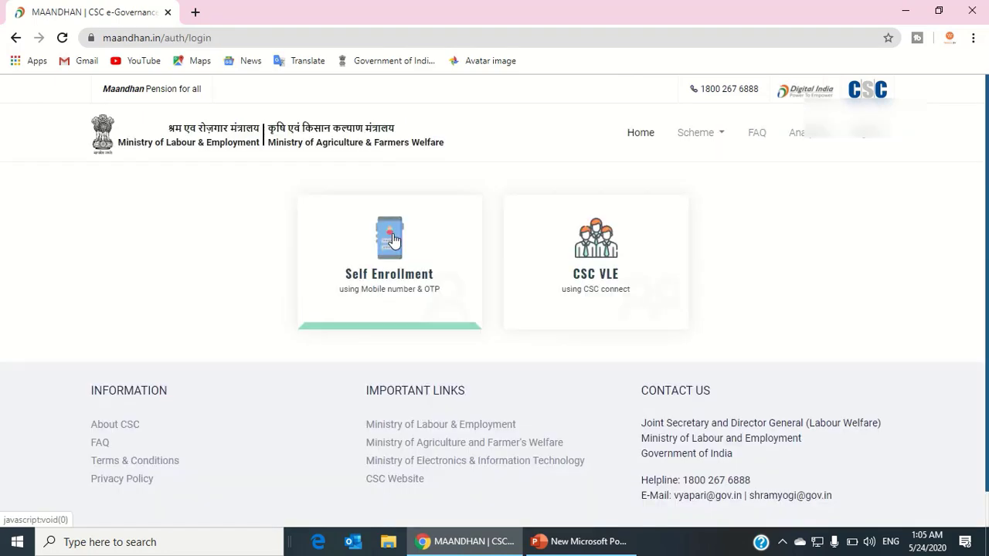
click(392, 240)
Log in with the mobile number and OTP, then open the Pradhan Mantri Kisan Maandhan Yojana enrollment form.
click(365, 180)
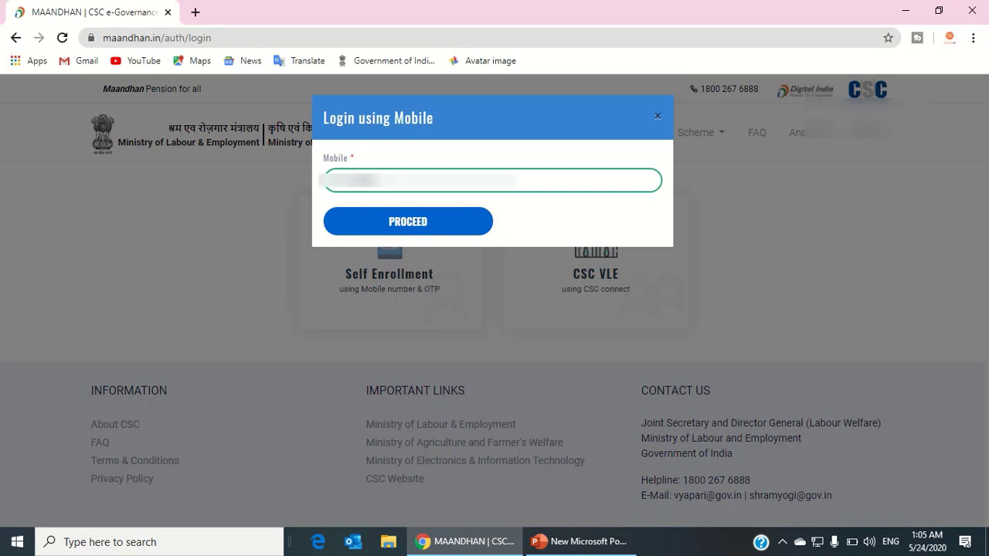
text(999)
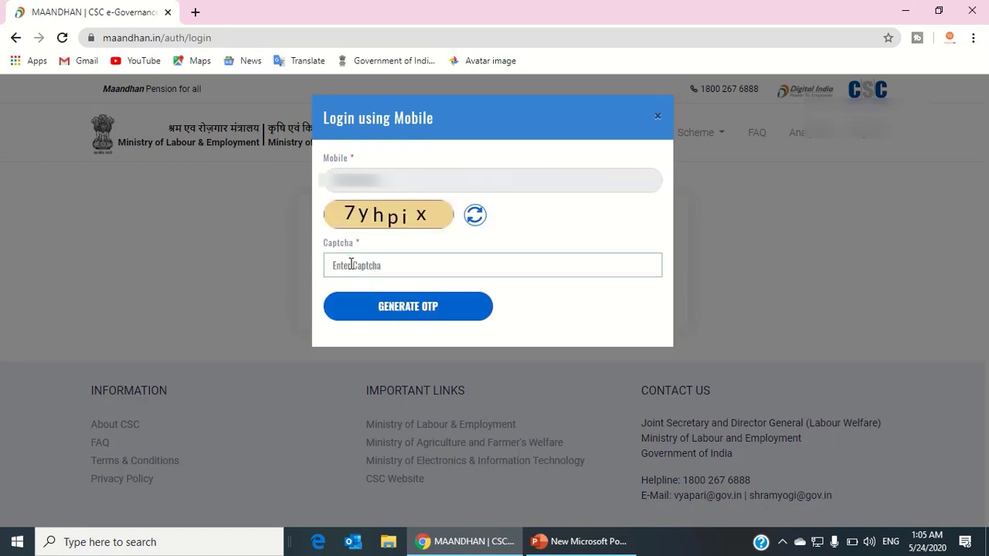
click(352, 266)
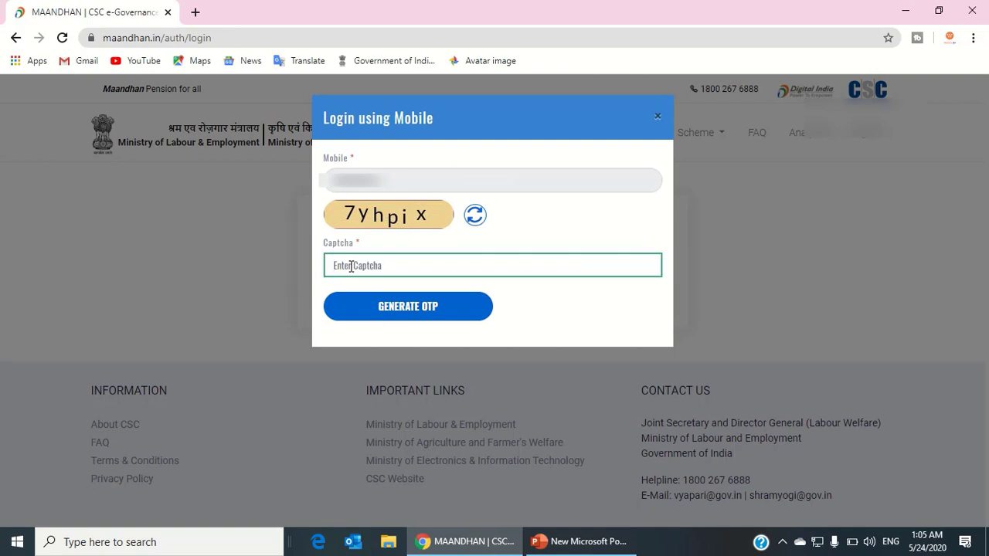
text(7)
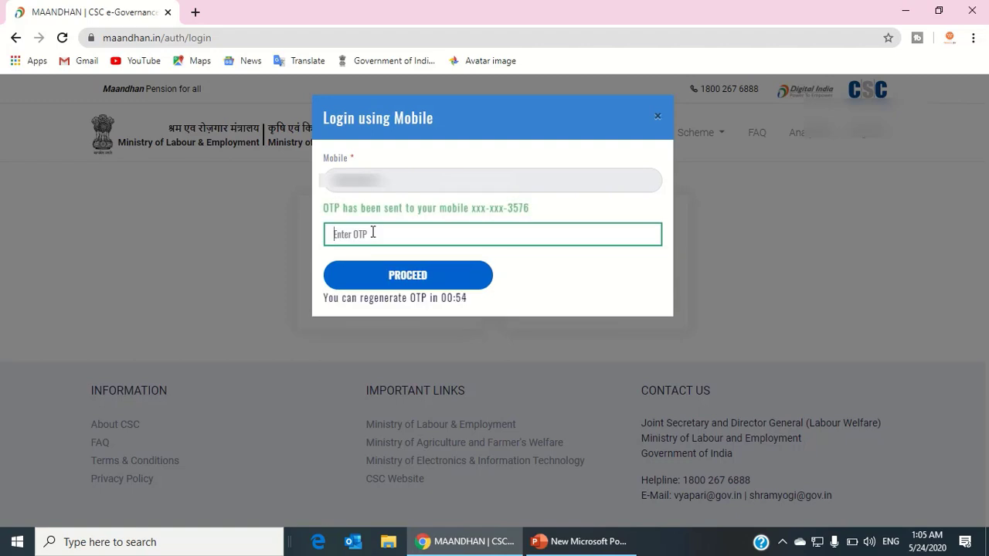
click(410, 272)
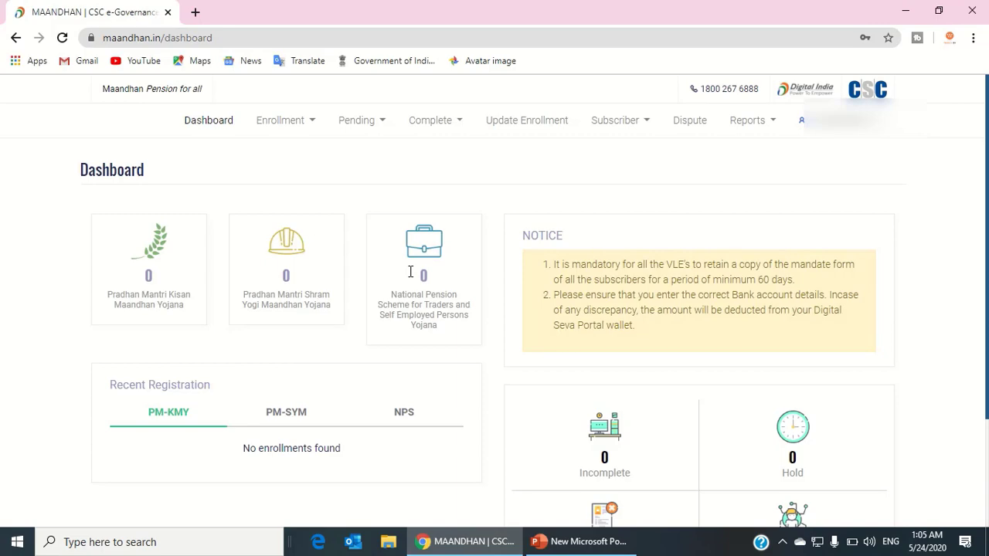
click(311, 122)
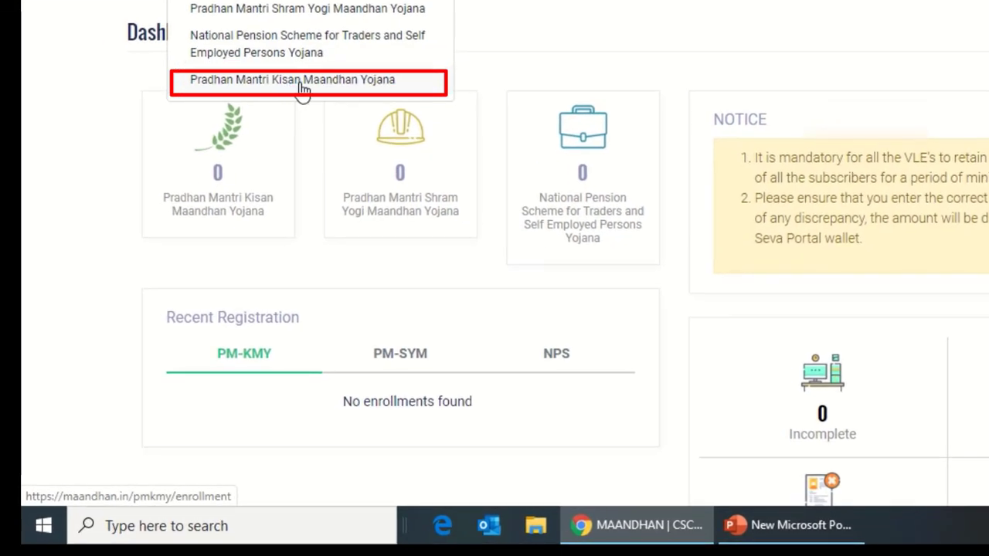
click(302, 87)
Enter the subscriber's Aadhaar number, tick the data-fetch consent, and fetch the subscriber details.
scroll(494, 255, down, 6)
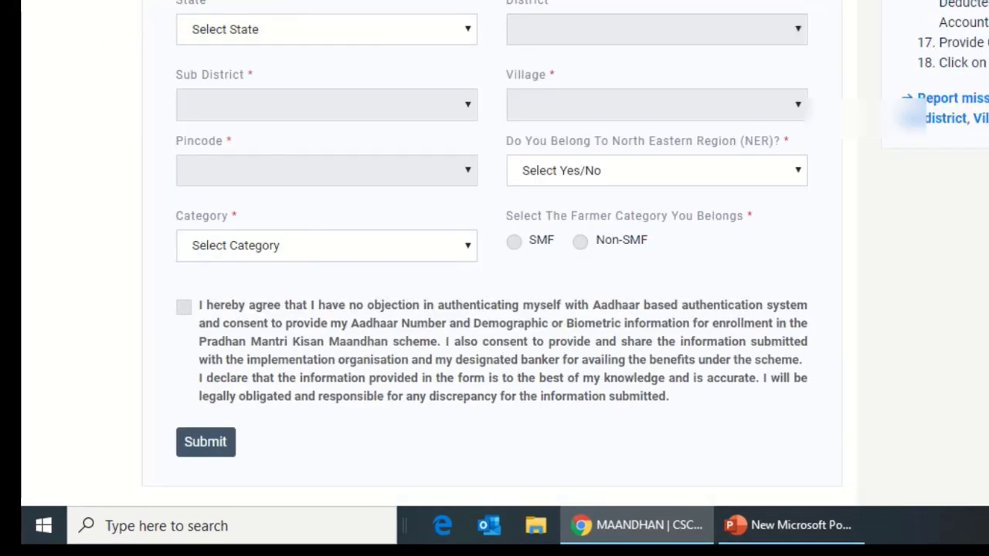
scroll(494, 255, up, 6)
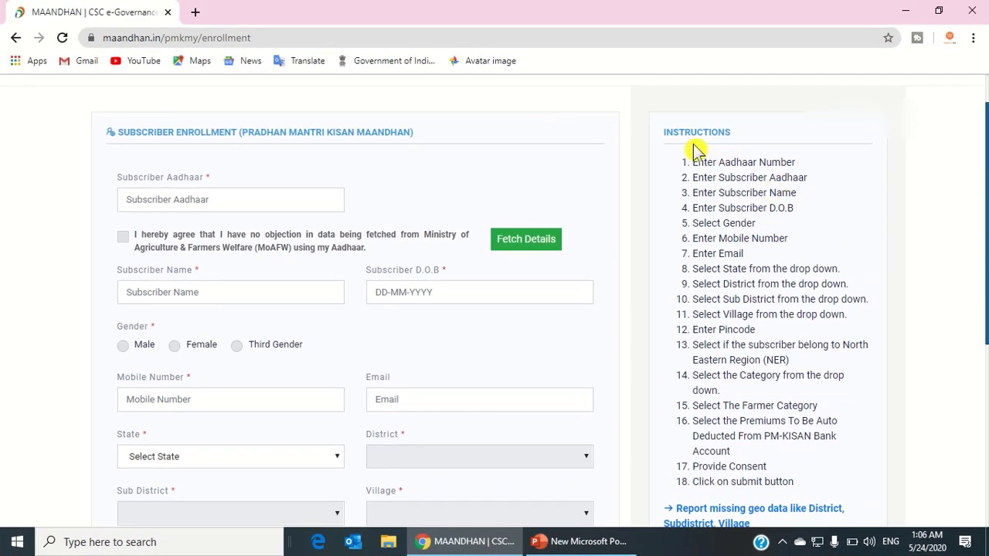
drag(693, 162, 791, 481)
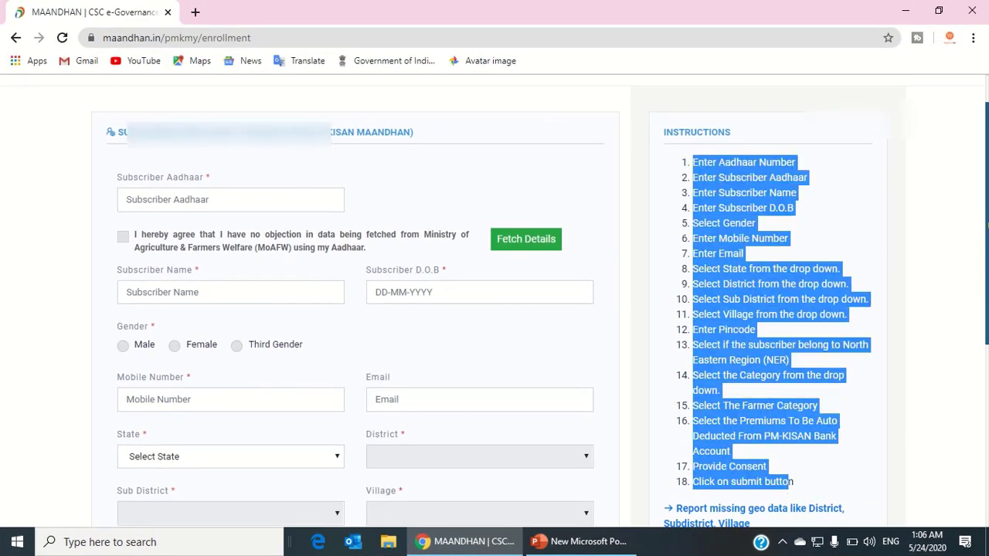
scroll(541, 309, down, 1)
click(217, 137)
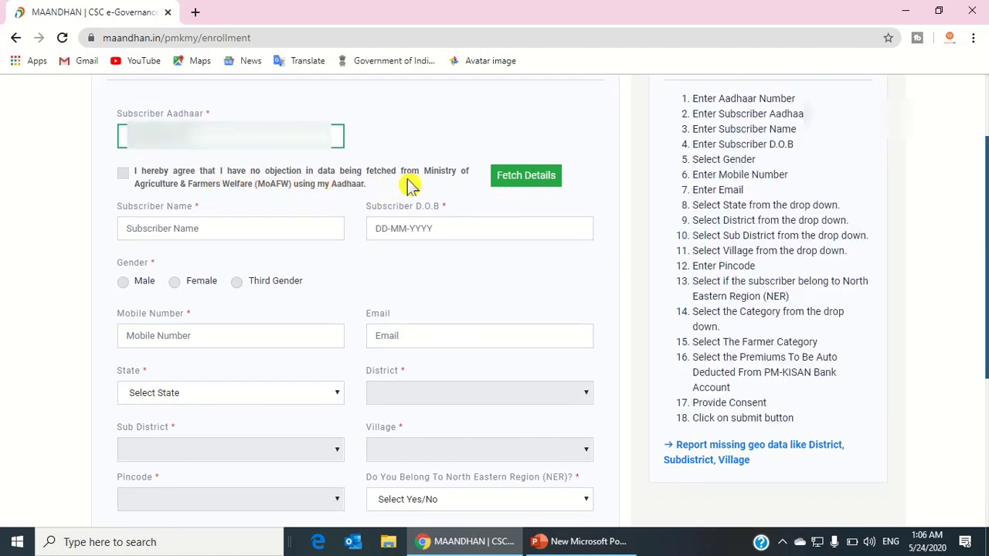
click(123, 173)
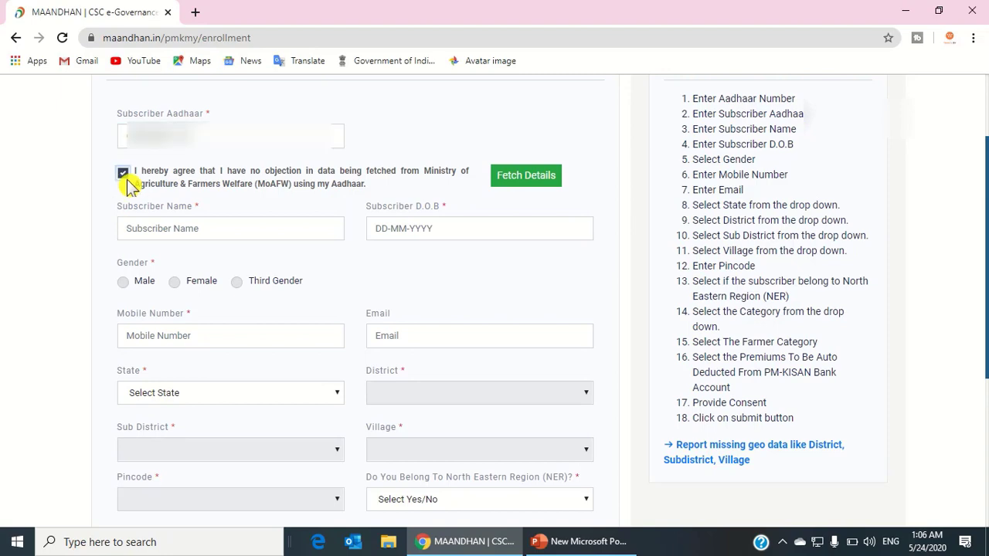
click(531, 184)
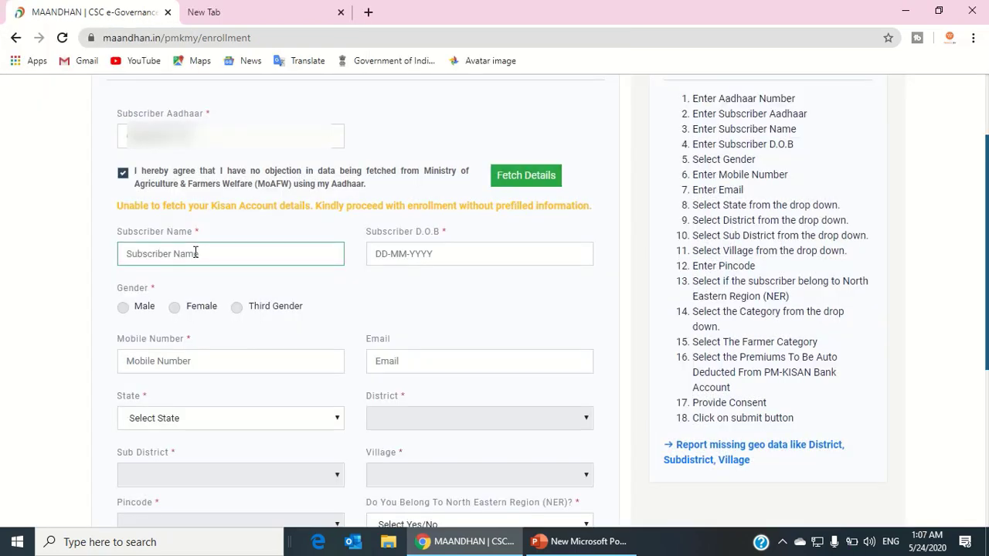
click(196, 253)
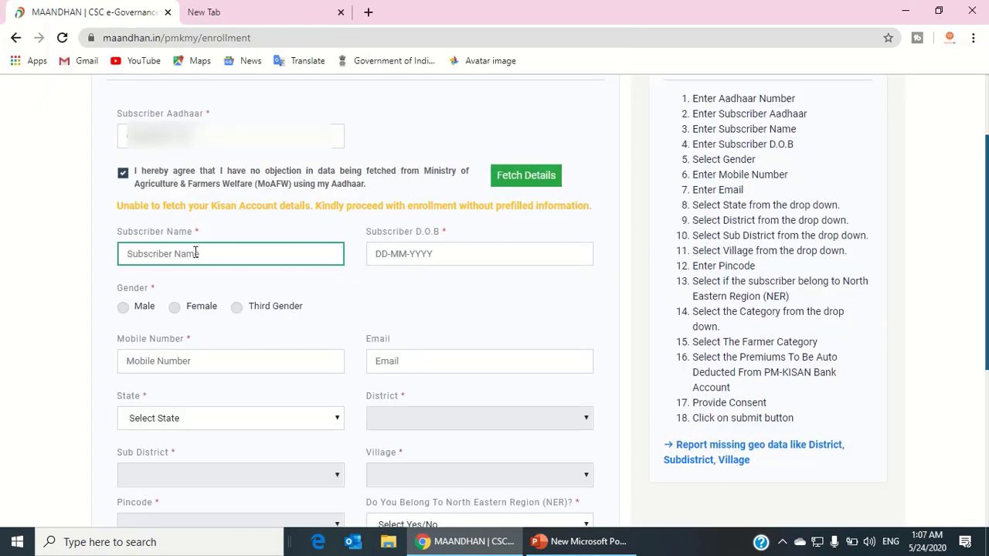
text(C)
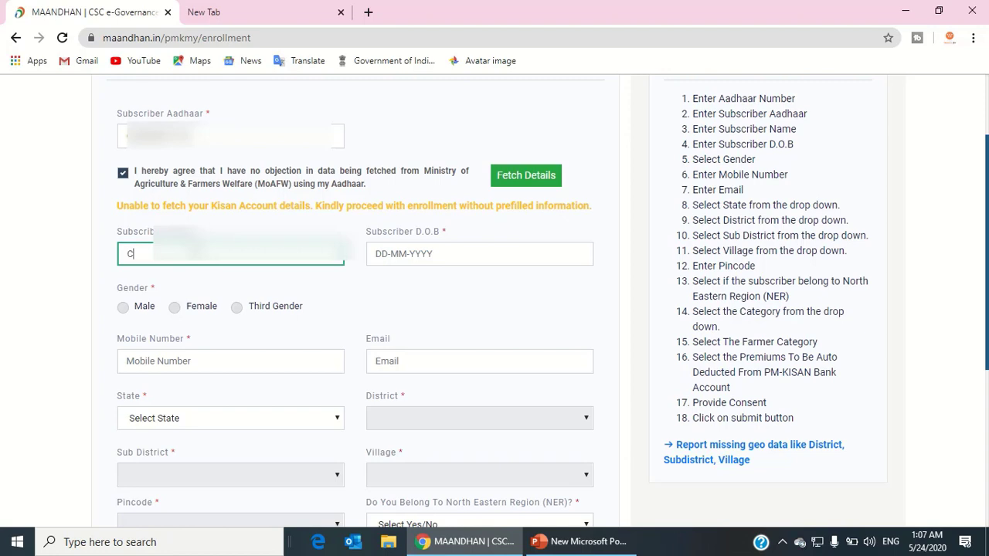
text(hand)
click(393, 256)
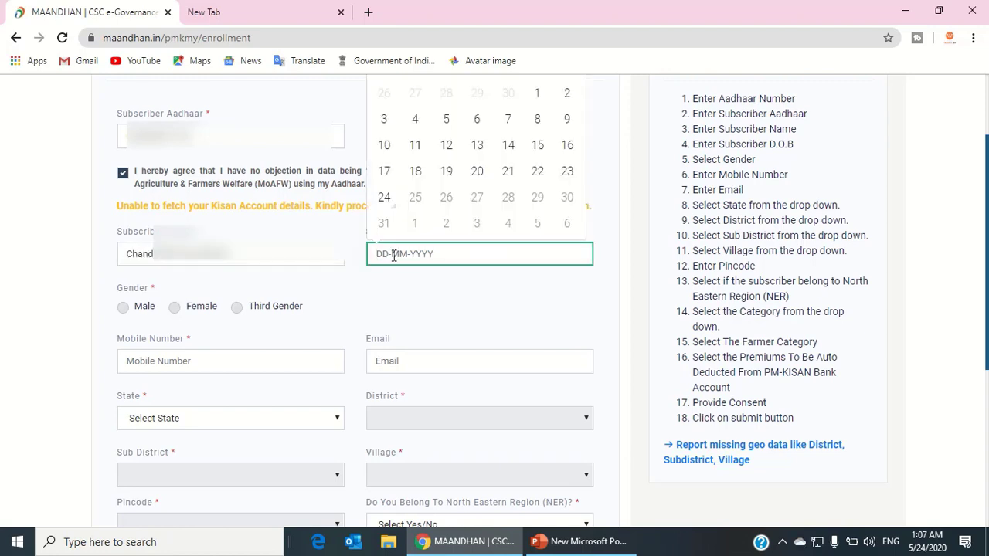
text(03-03-1990)
click(123, 306)
scroll(231, 309, down, 2)
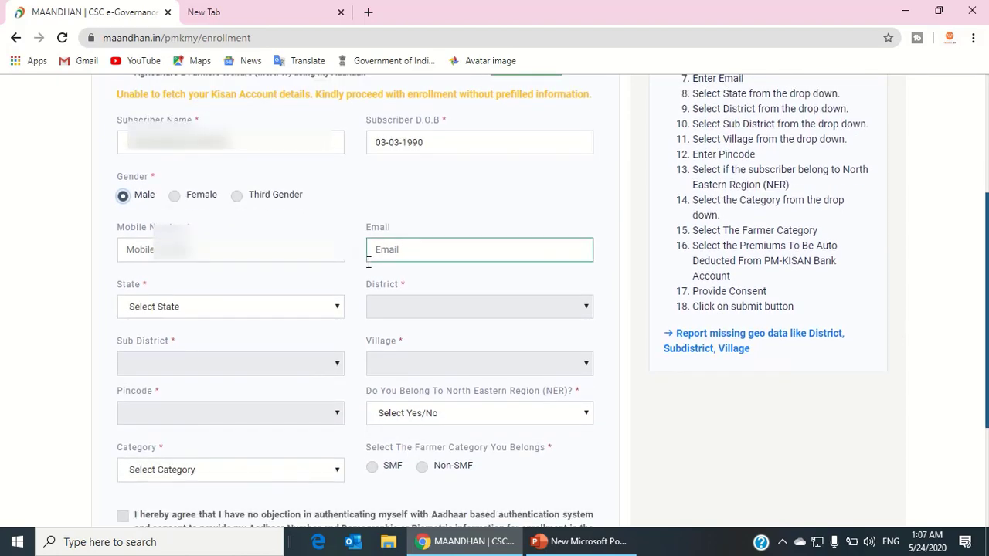
click(214, 250)
text(9)
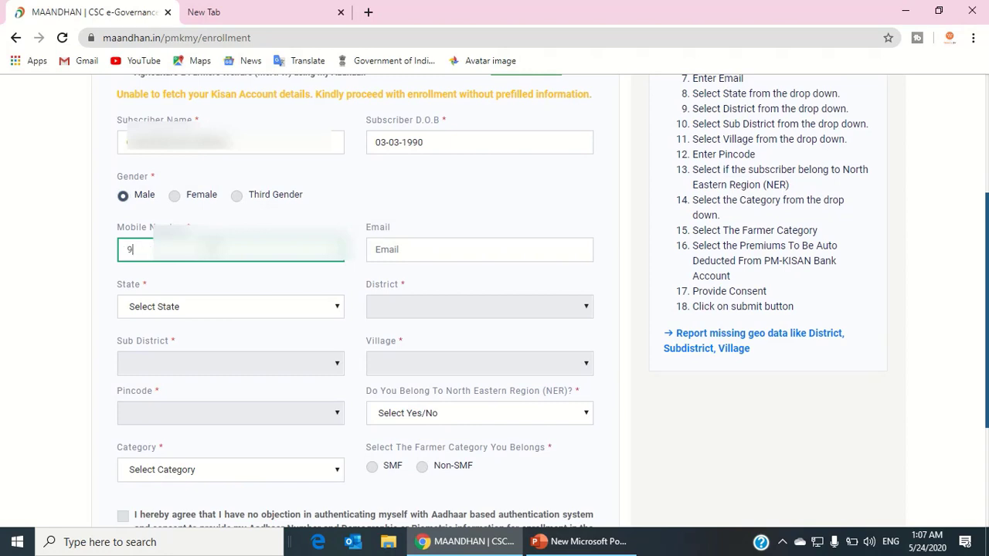
text(5404)
click(386, 251)
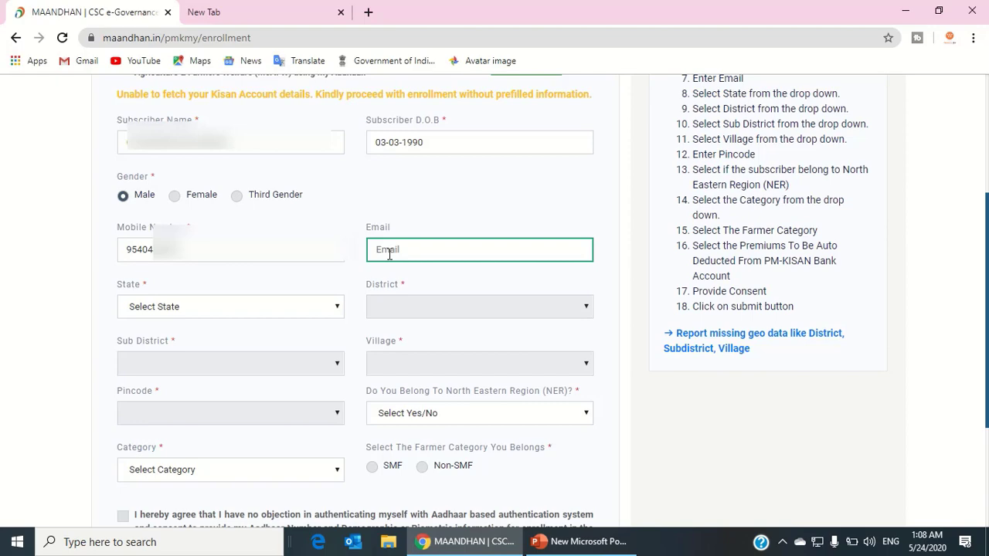
Set the state to Bihar and the district to Sitamarhi.
click(229, 313)
scroll(185, 216, down, 1)
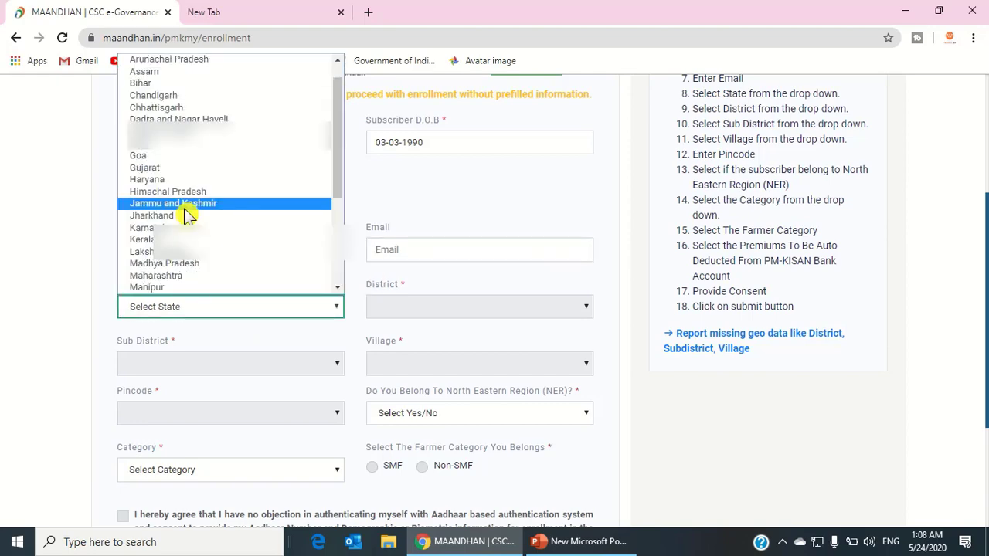
key(b)
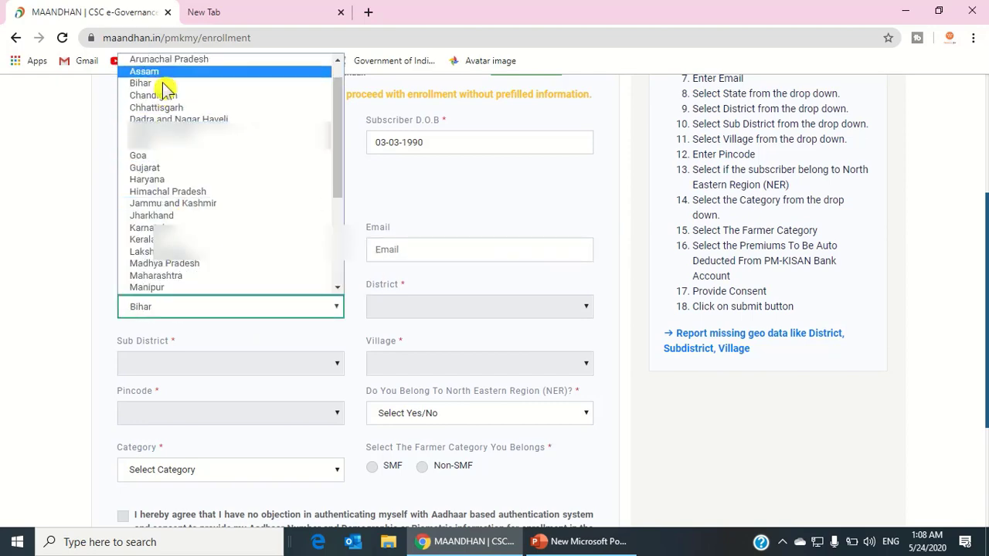
click(163, 84)
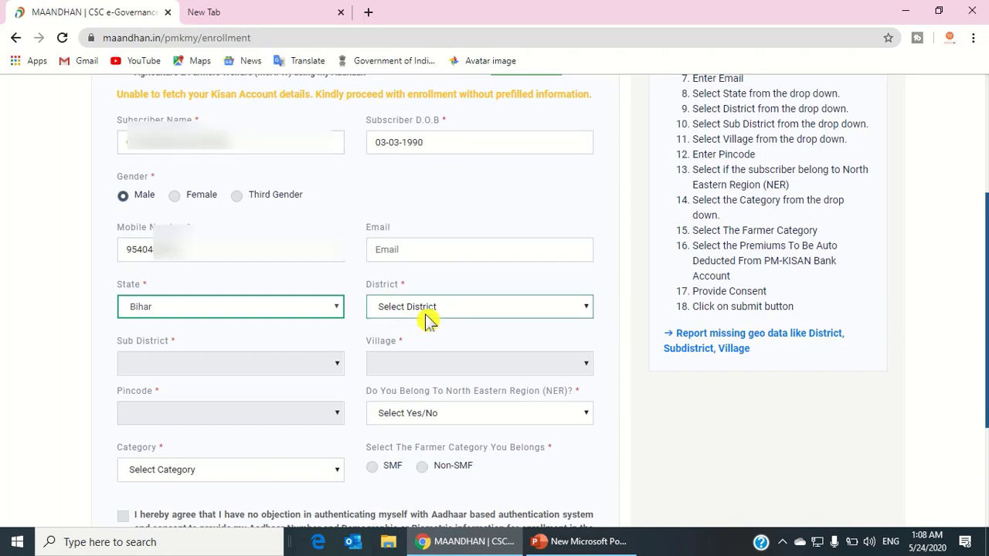
click(426, 318)
key(s)
key(i)
key(Return)
Choose Parsauni as the sub-district and Dhurwar Parsauni as the village.
click(260, 371)
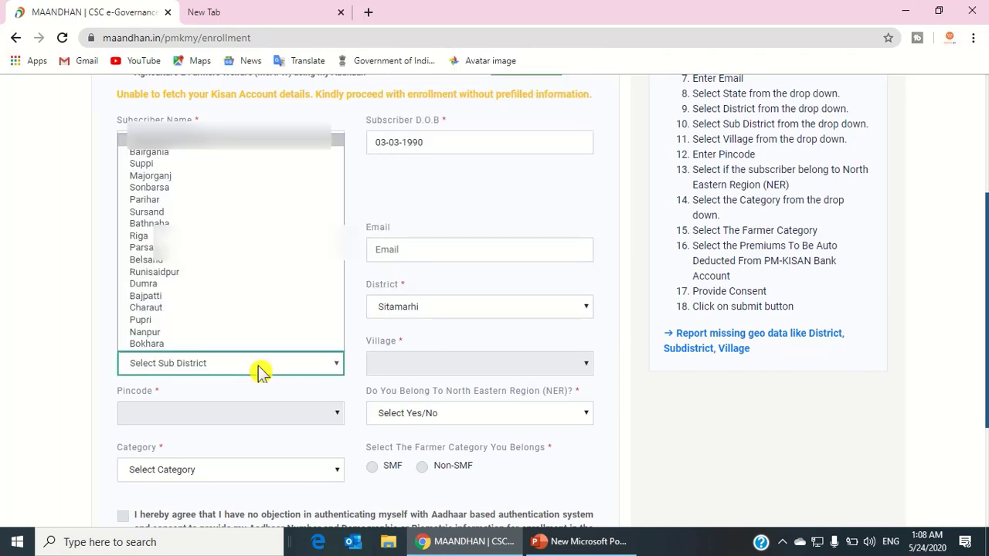
key(p)
key(a)
key(r)
key(s)
key(Return)
click(454, 370)
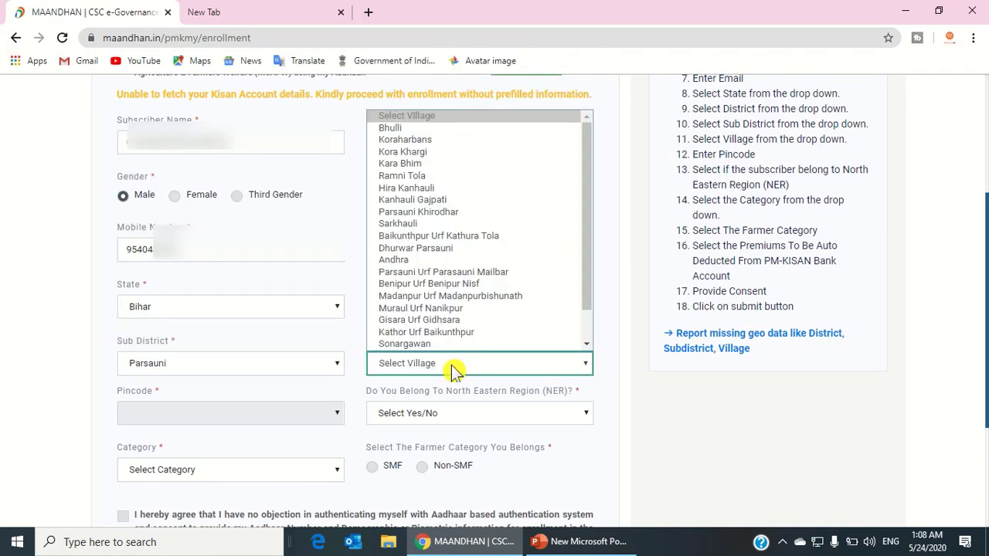
key(d)
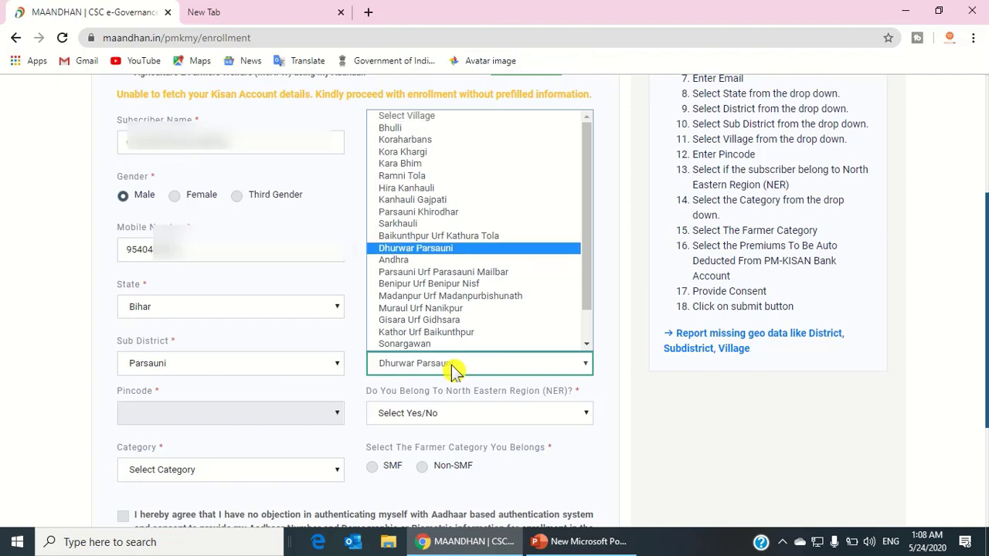
key(Return)
Select pincode 843325 and answer No to the North Eastern Region question.
scroll(261, 270, down, 3)
click(244, 224)
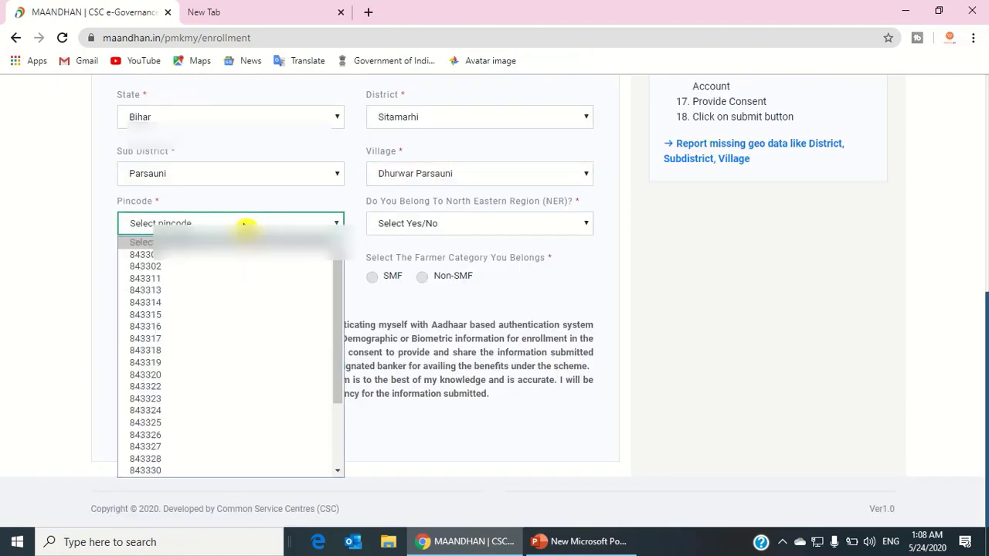
key(Down)
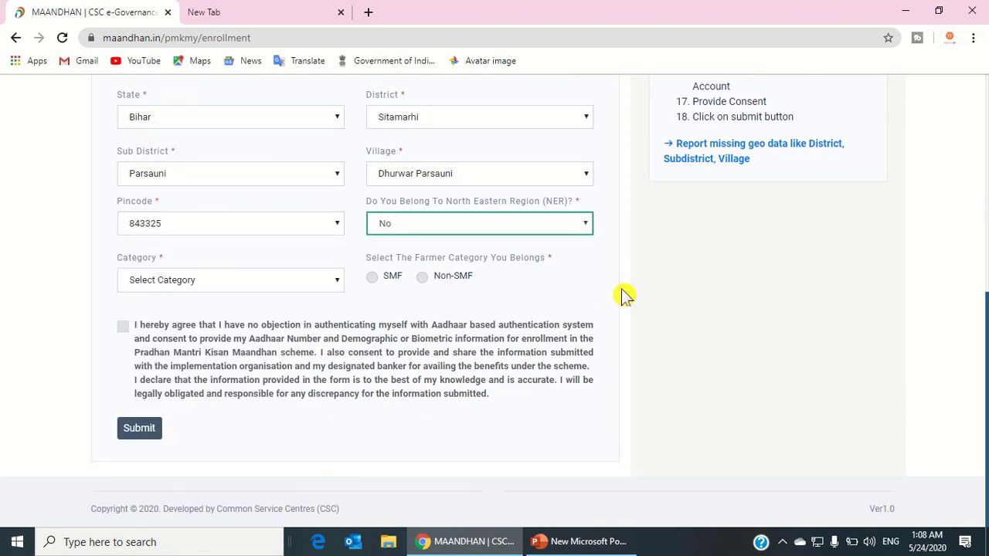
click(591, 296)
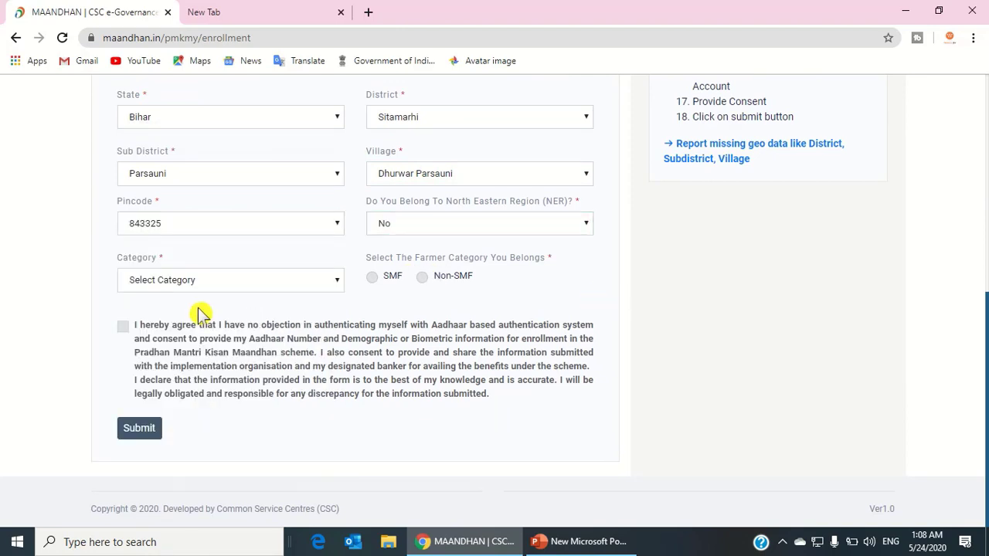
Choose category General and farmer category SMF, tick the Aadhaar consent, and submit the form.
click(209, 286)
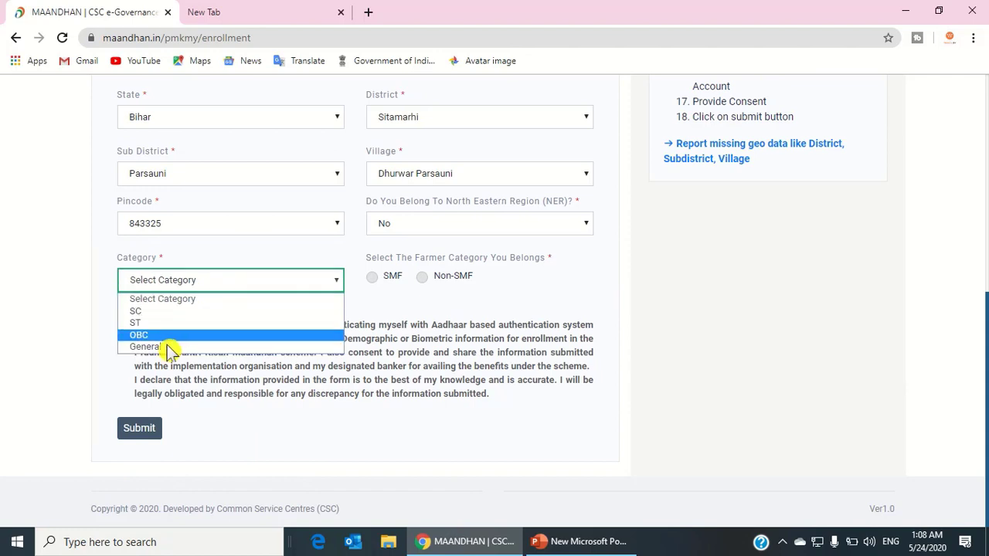
click(169, 349)
click(241, 289)
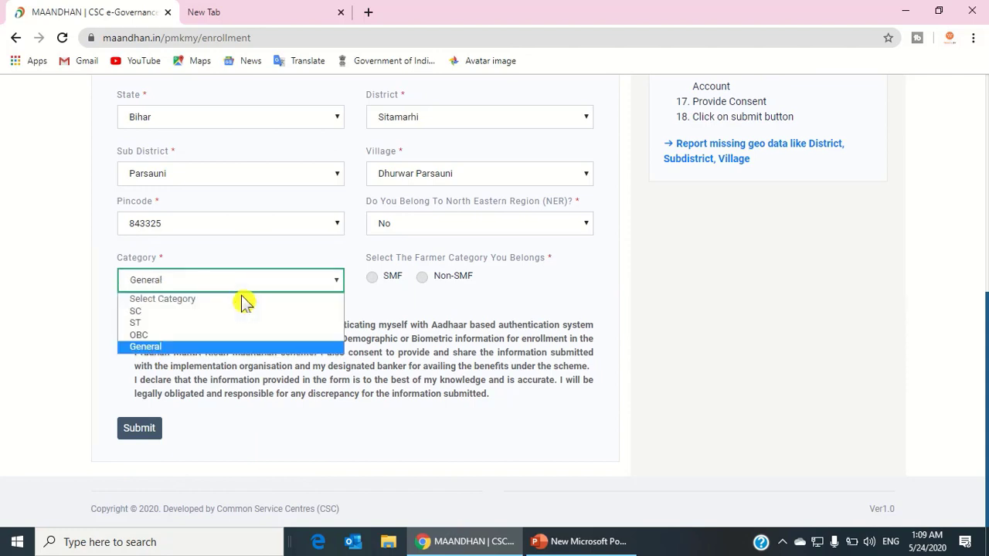
click(384, 313)
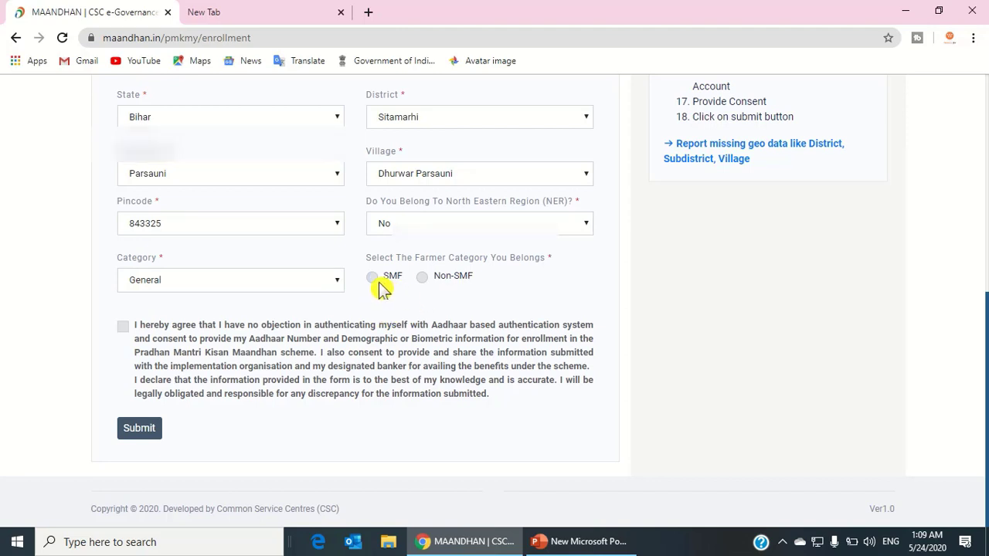
click(378, 282)
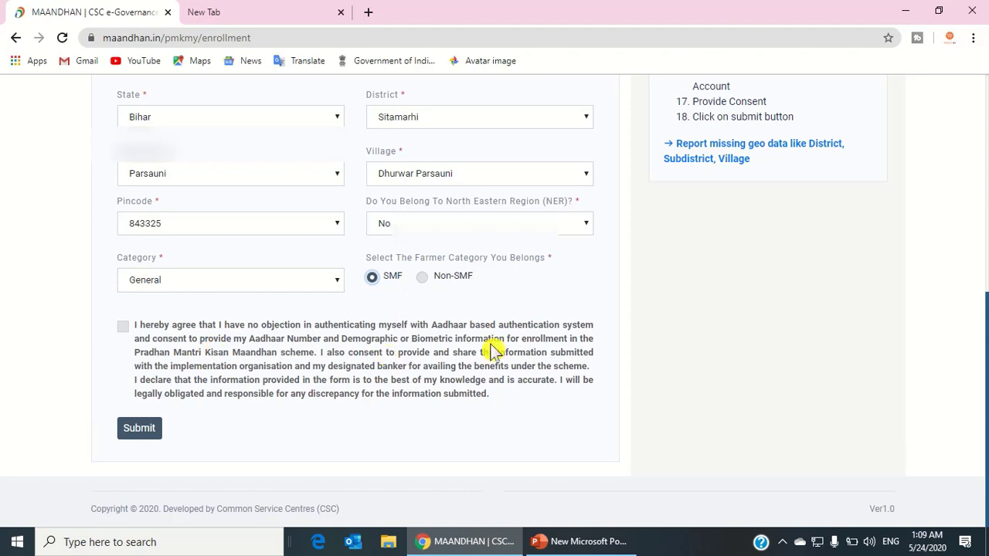
click(124, 328)
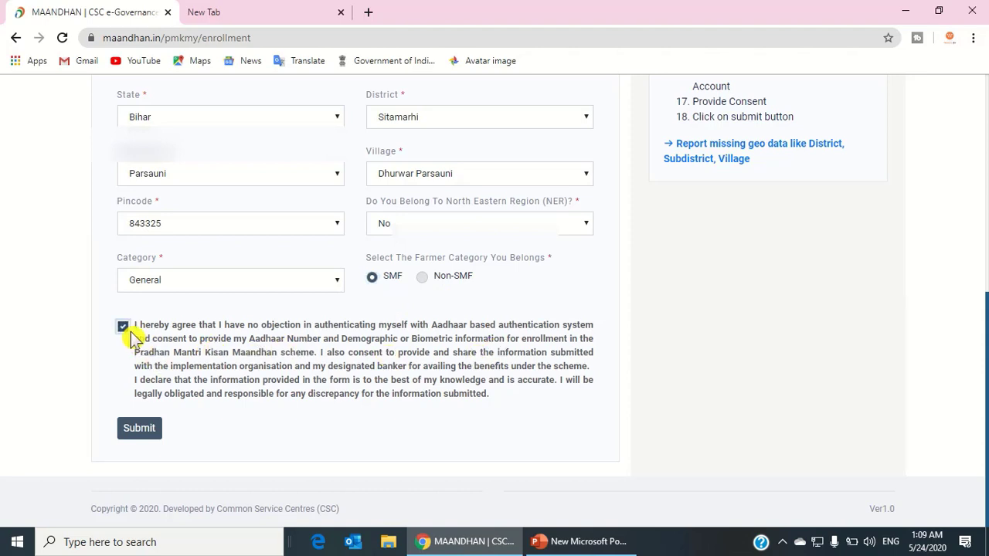
click(137, 430)
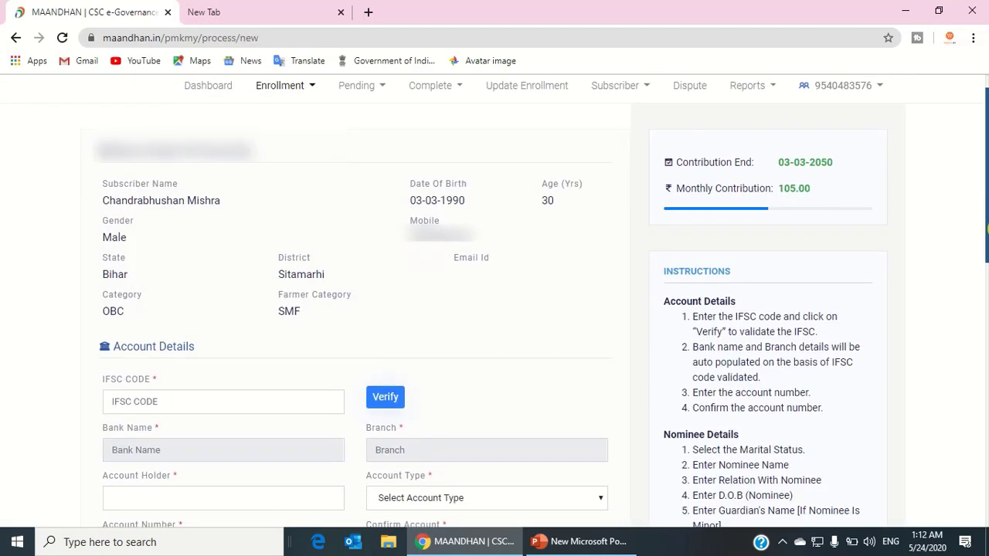
Highlight the monthly contribution amount of 105.00.
drag(988, 229, 988, 233)
drag(770, 181, 834, 194)
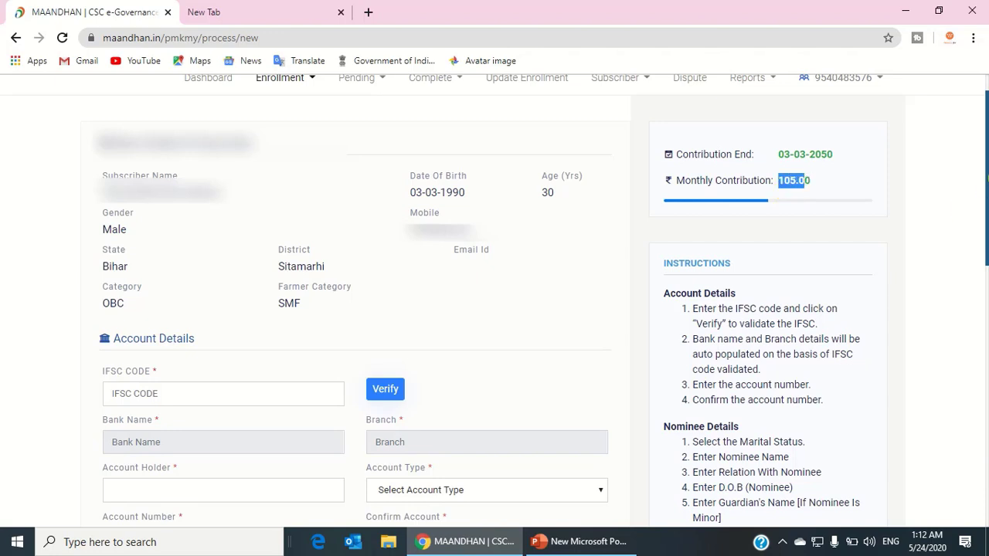
drag(984, 187, 986, 244)
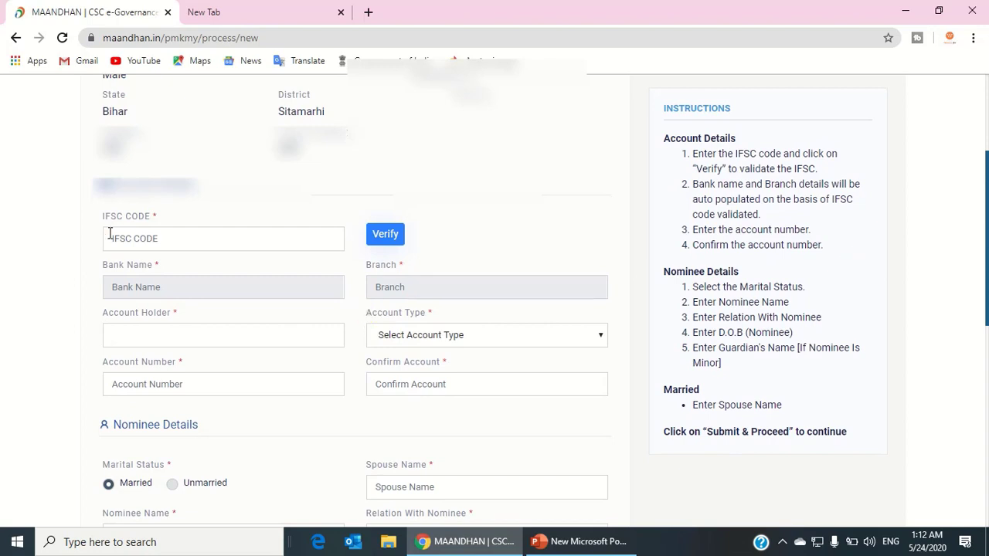
Enter IFSC ICICI006291, the account holder, account type Saving, and the account number with confirmation.
click(136, 237)
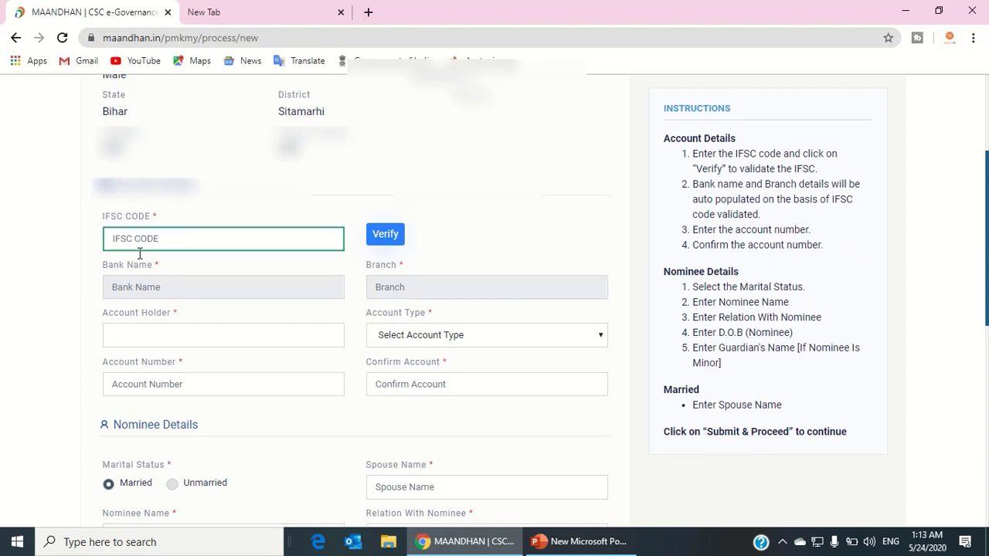
click(152, 340)
scroll(332, 165, down, 3)
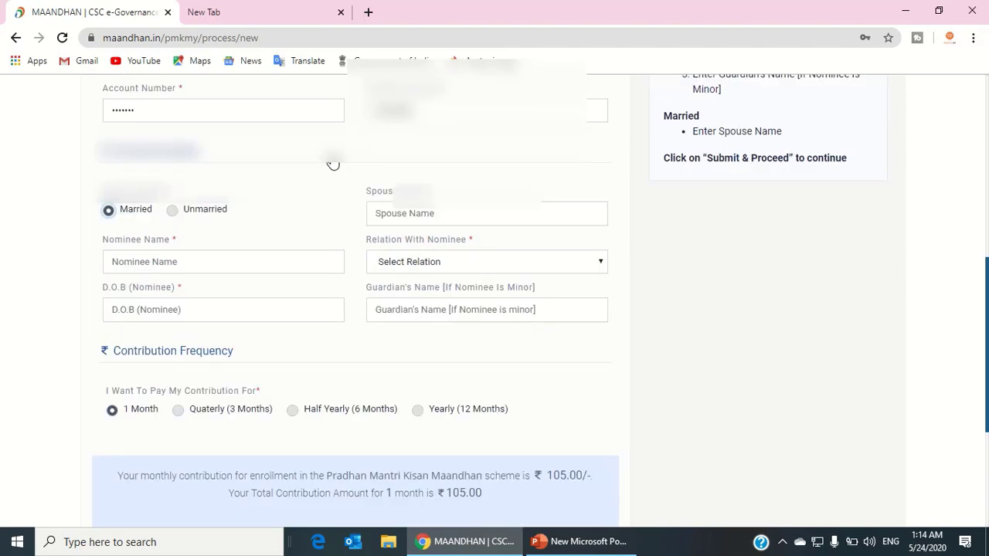
key(shift+Tab)
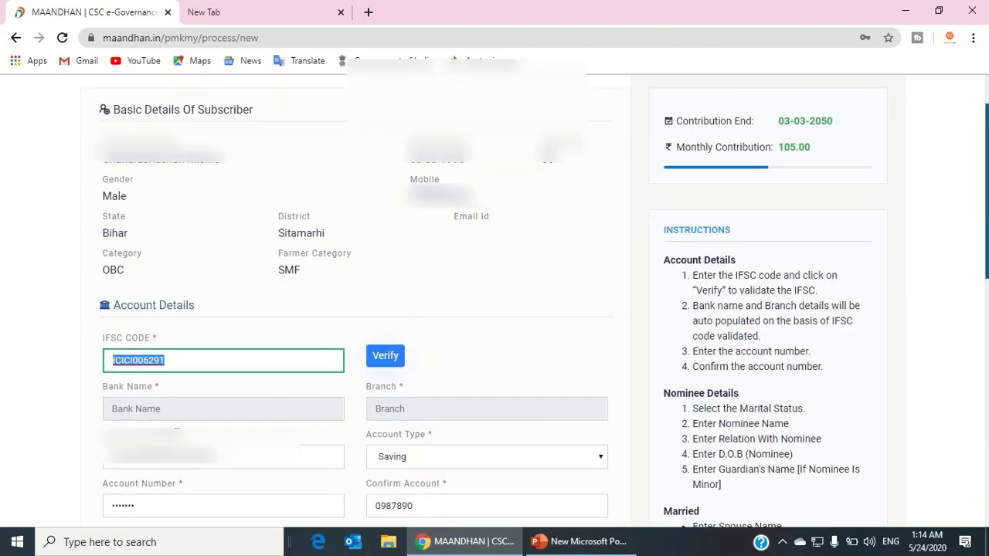
key(Tab)
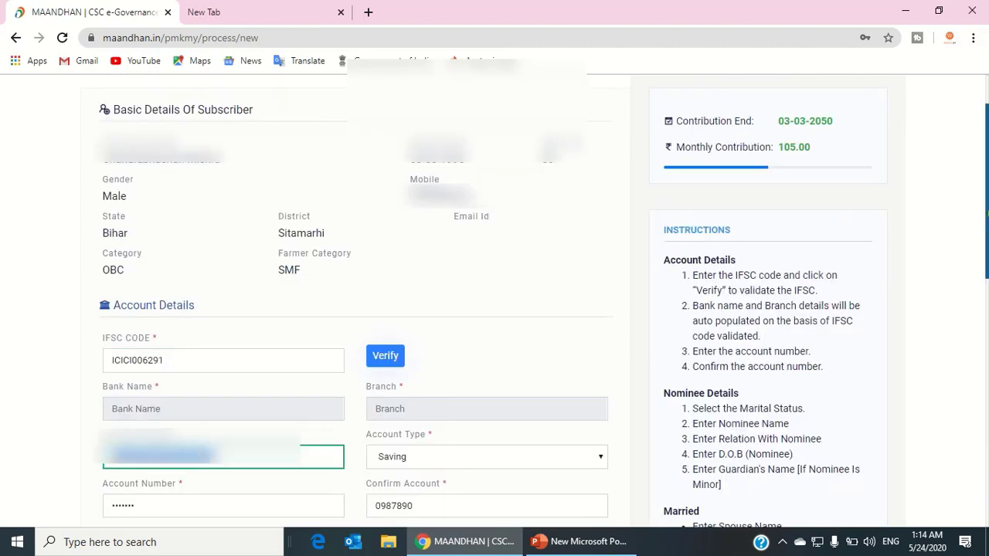
key(Tab)
scroll(444, 307, down, 2)
click(269, 243)
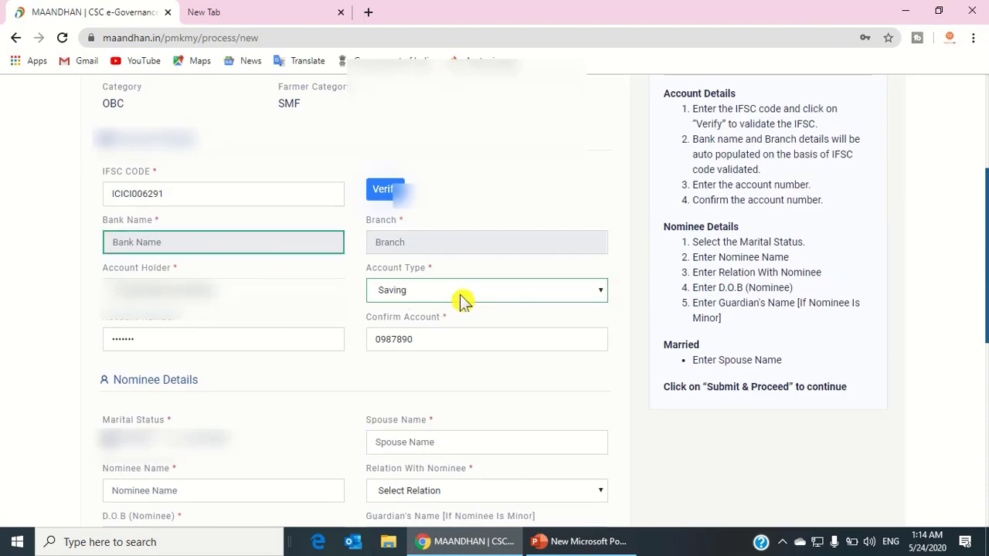
scroll(155, 186, down, 2)
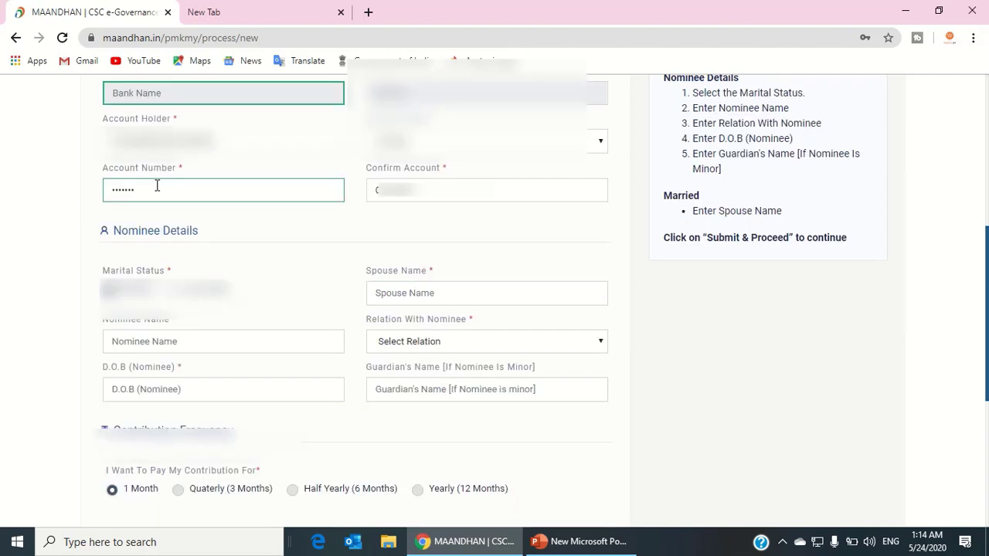
click(158, 187)
Complete the bank account number and enter the nominee's name.
click(409, 185)
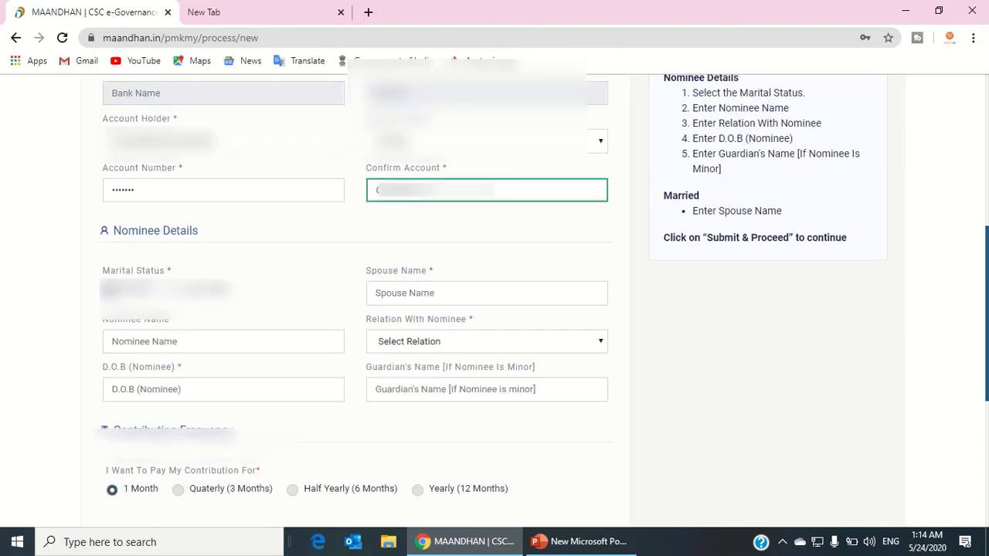
click(278, 192)
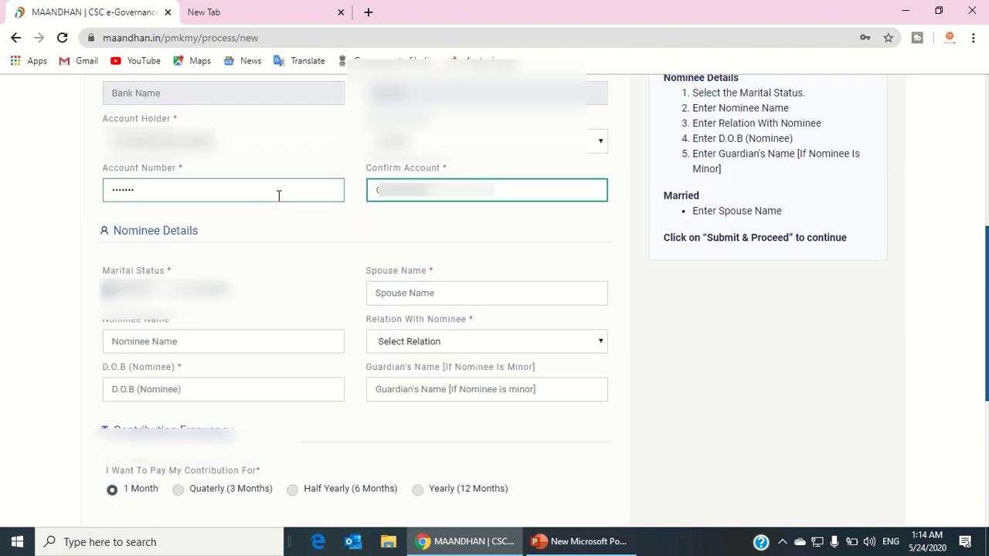
click(167, 341)
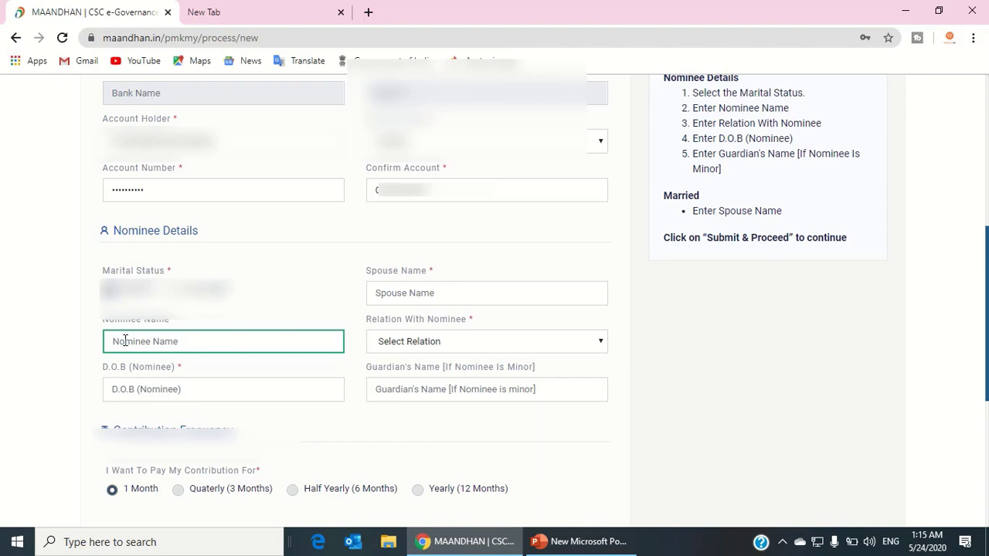
text(Kavita)
click(487, 341)
click(408, 432)
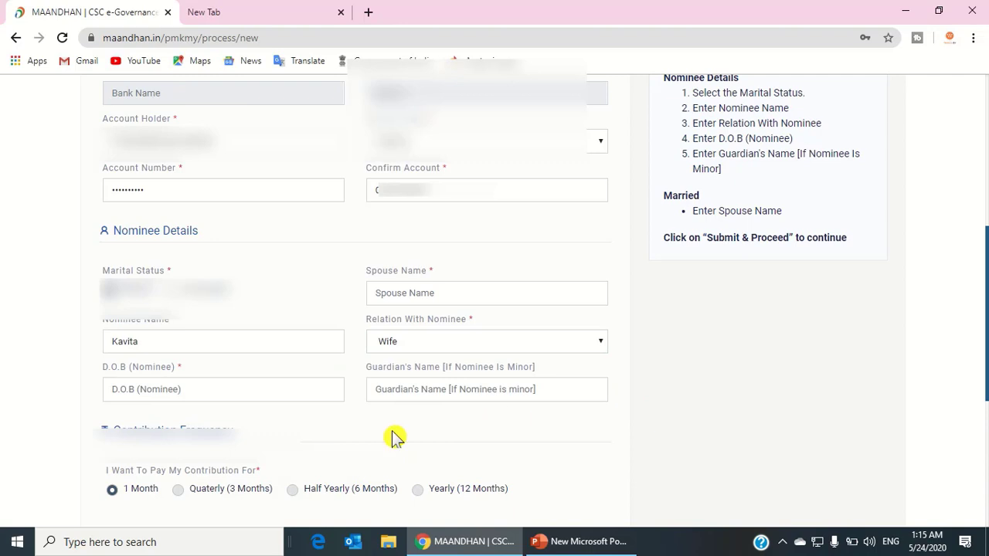
click(159, 395)
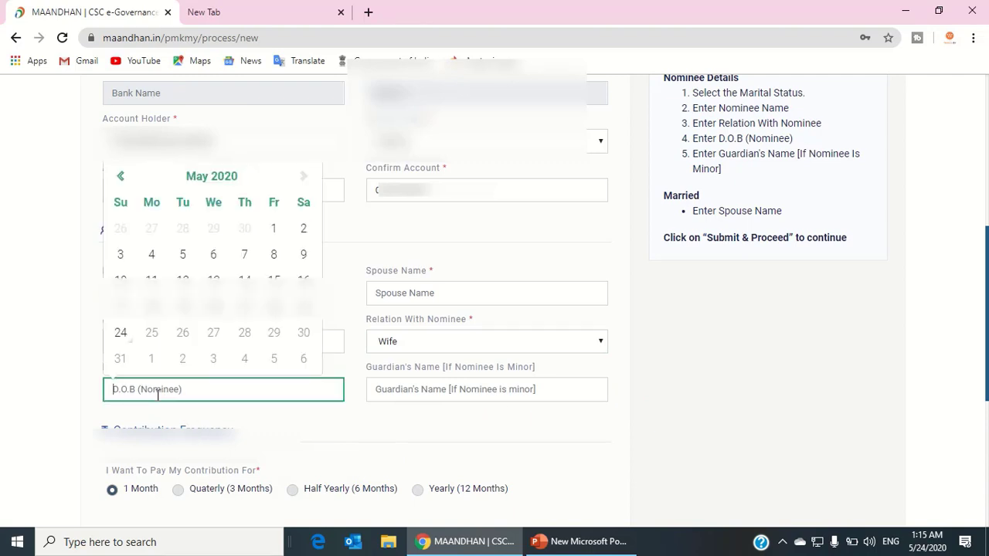
text(03-03-1990)
scroll(232, 348, down, 2)
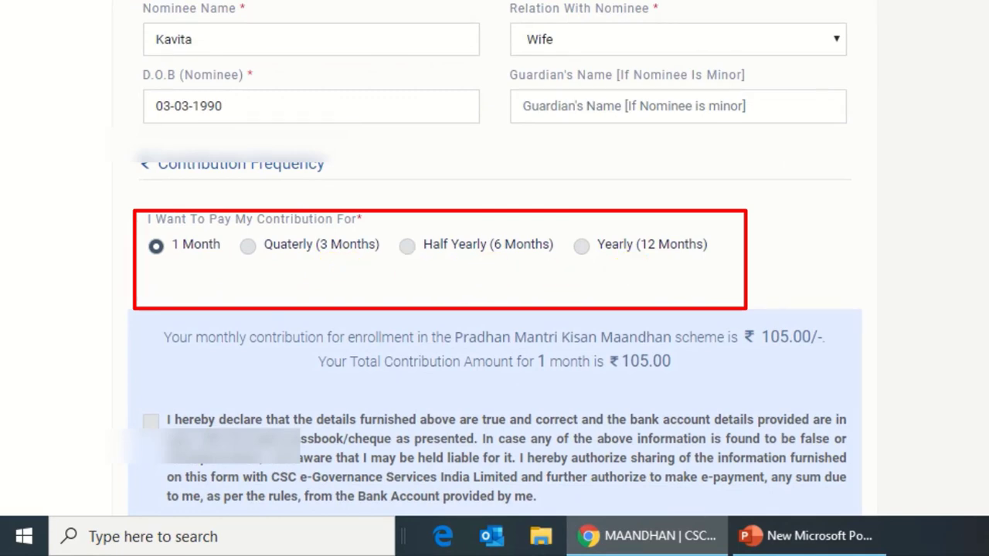
scroll(526, 402, down, 3)
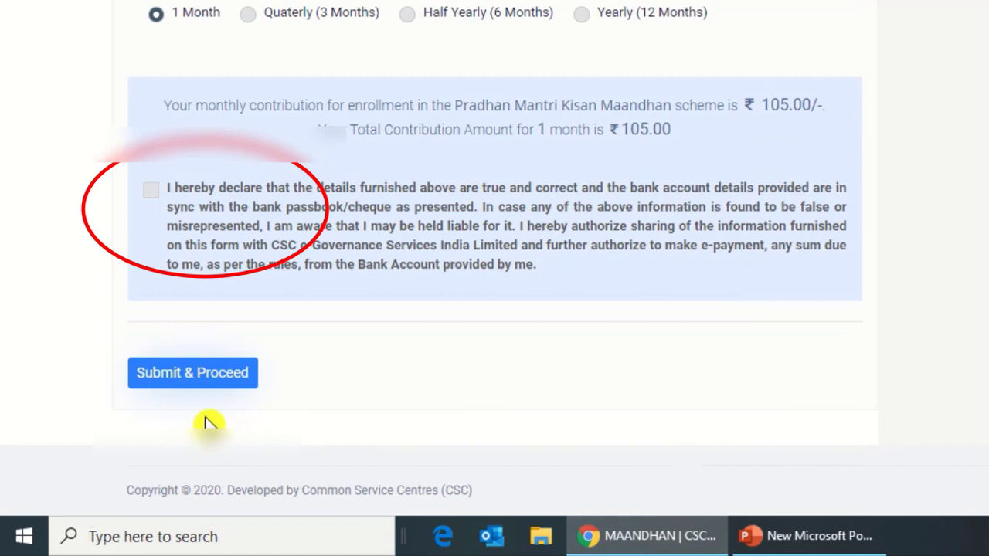
Accept the bank details declaration, check the 105.00 contribution and submit.
click(151, 189)
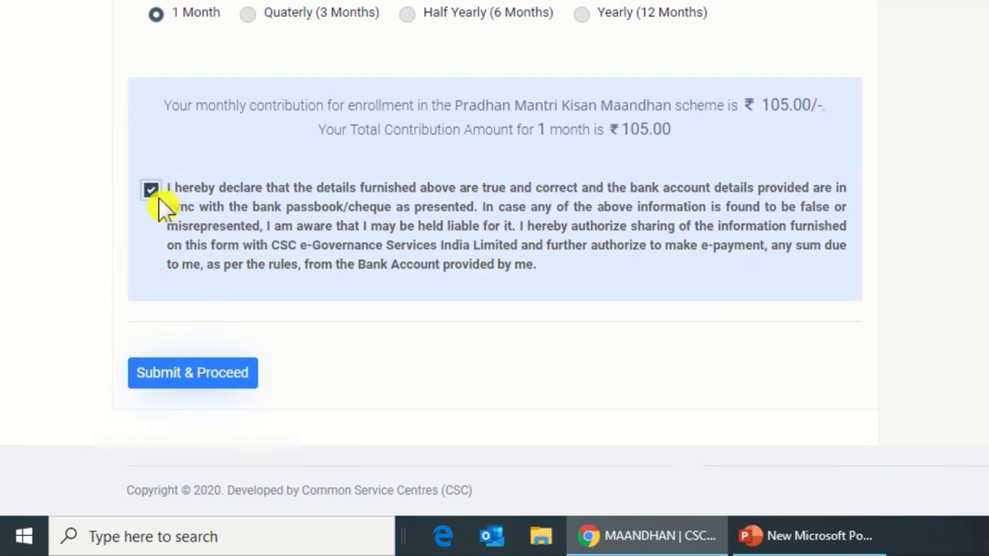
drag(674, 129, 643, 128)
double_click(648, 130)
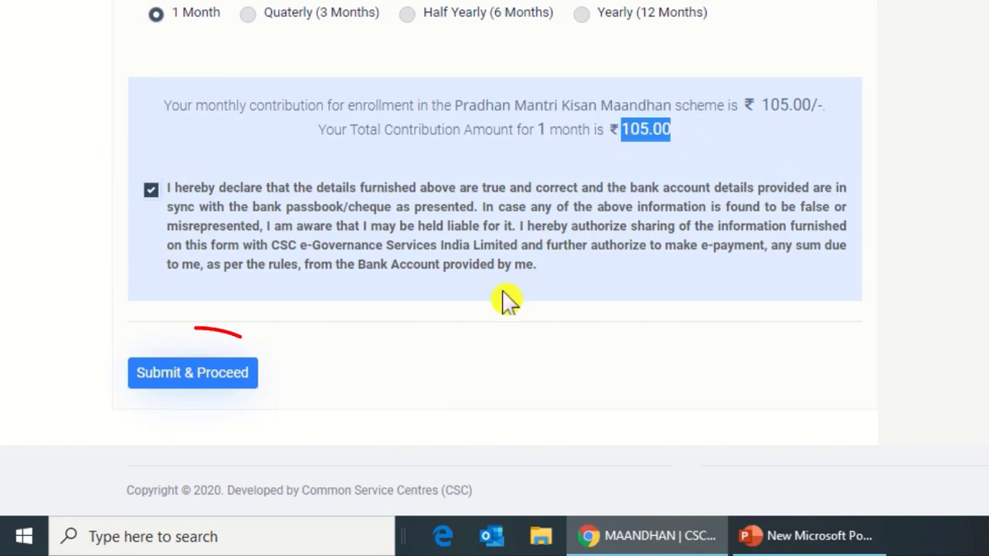
click(193, 382)
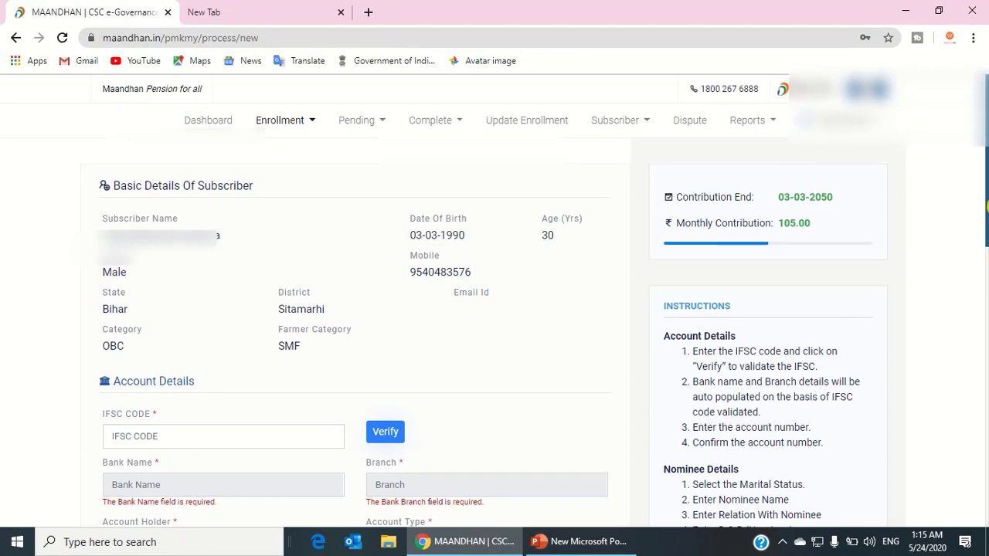
Verify the bank IFSC code and dismiss the browser's password warning.
scroll(355, 309, down, 5)
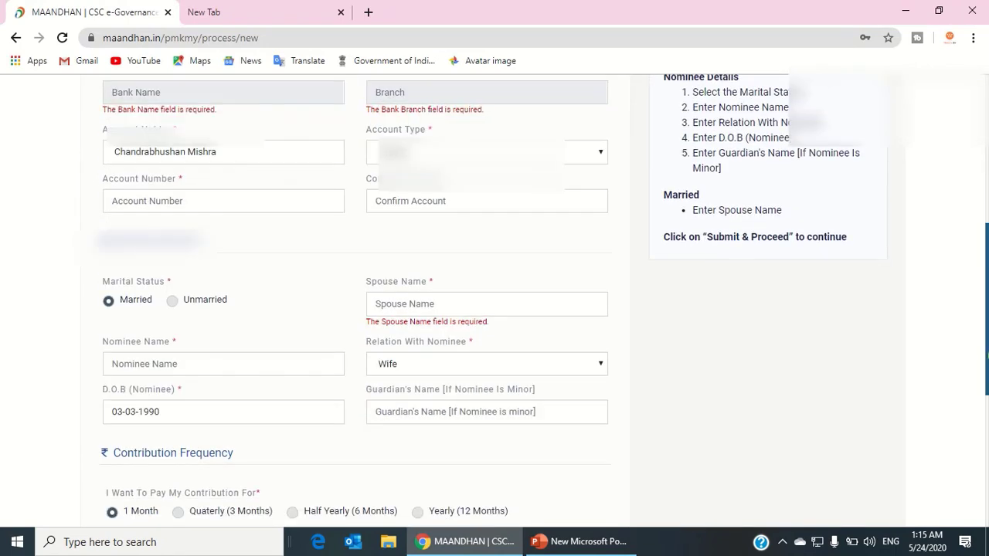
scroll(355, 309, up, 3)
click(410, 223)
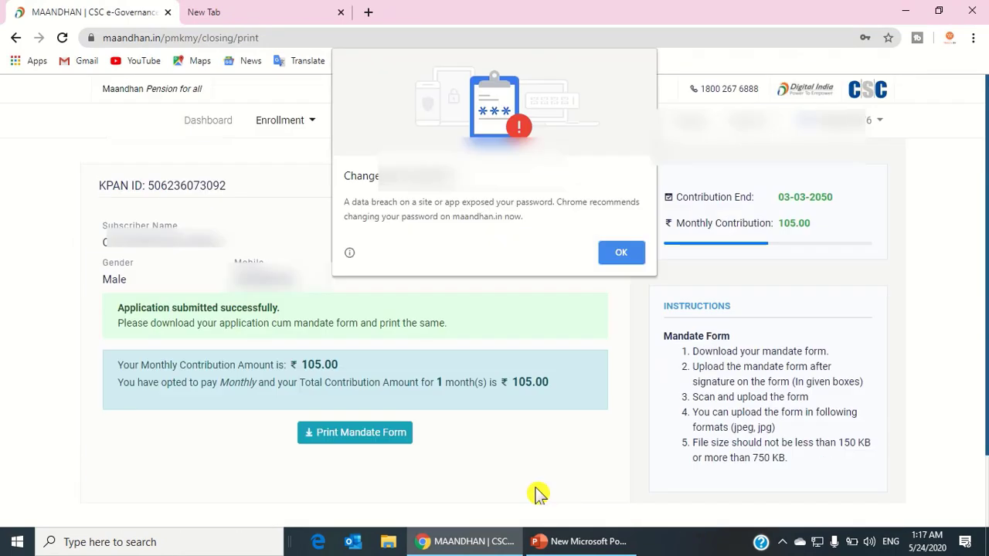
click(628, 258)
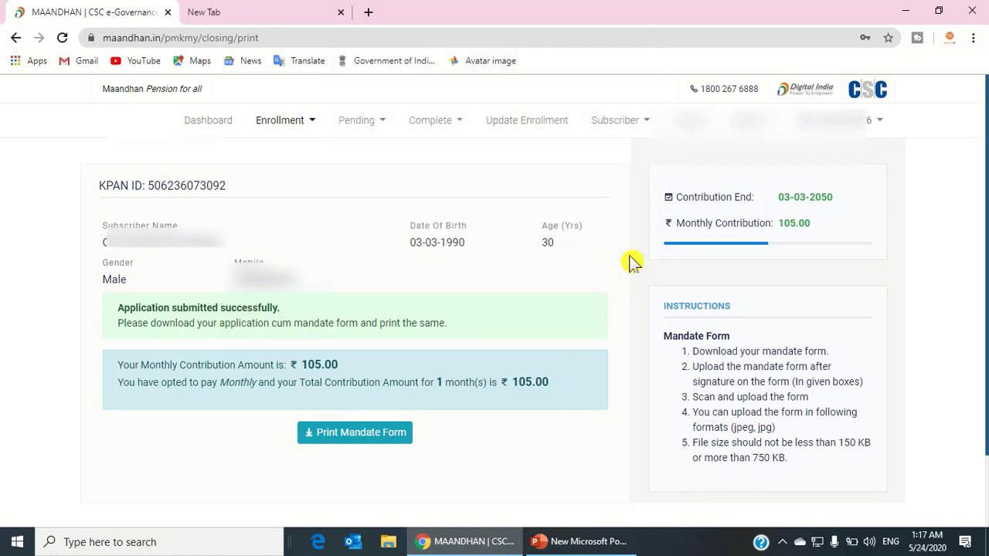
Open the application-cum-mandate form and save it to the Desktop as Webpage, Complete.
click(361, 435)
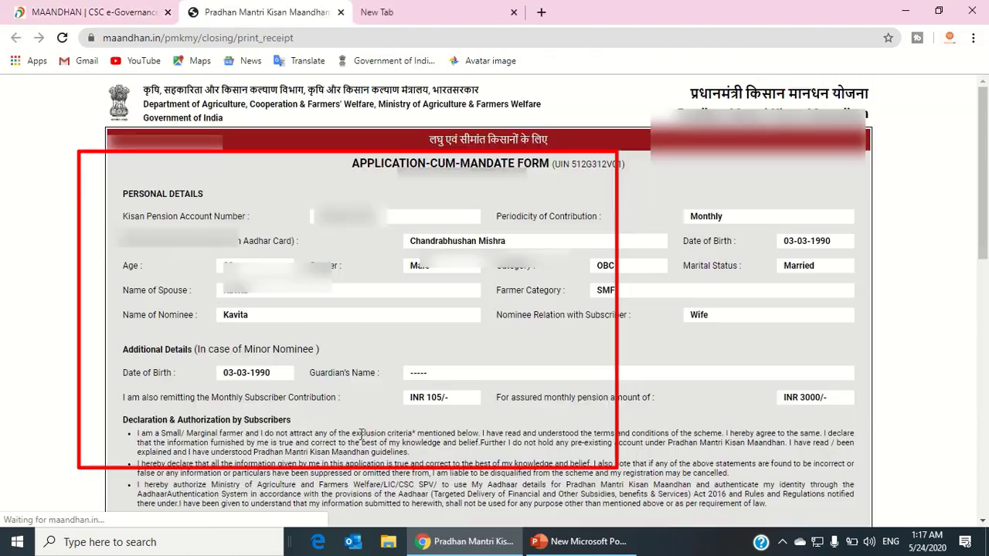
drag(984, 228, 987, 536)
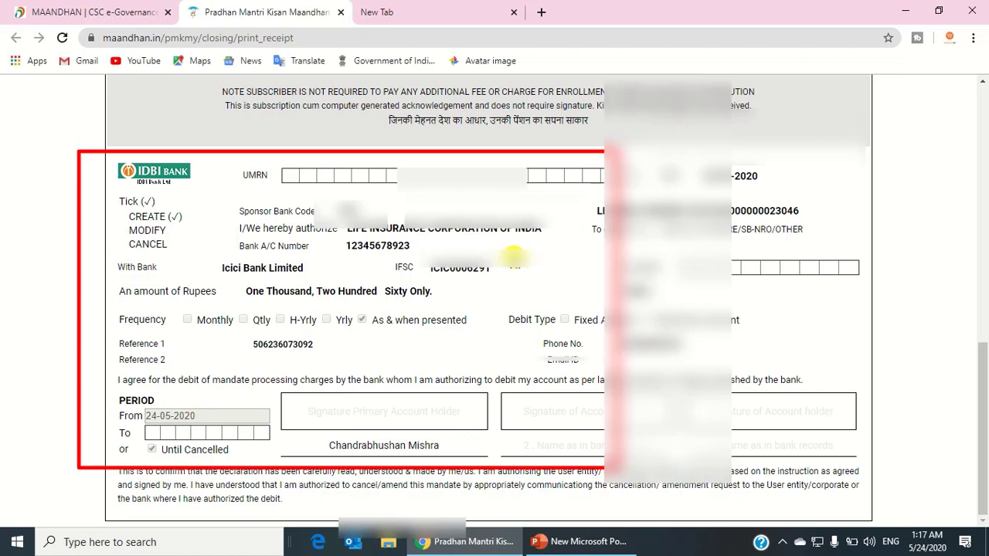
right_click(506, 252)
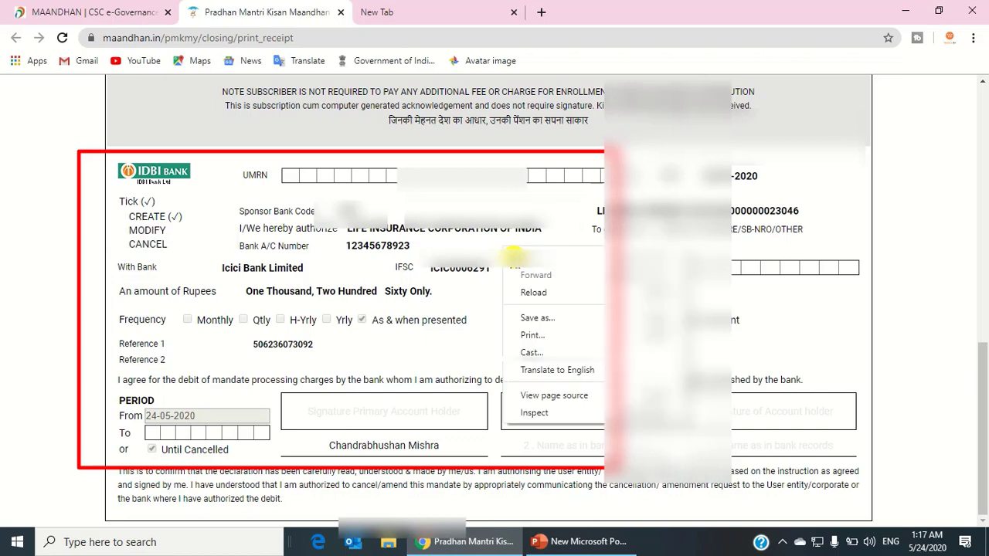
click(537, 317)
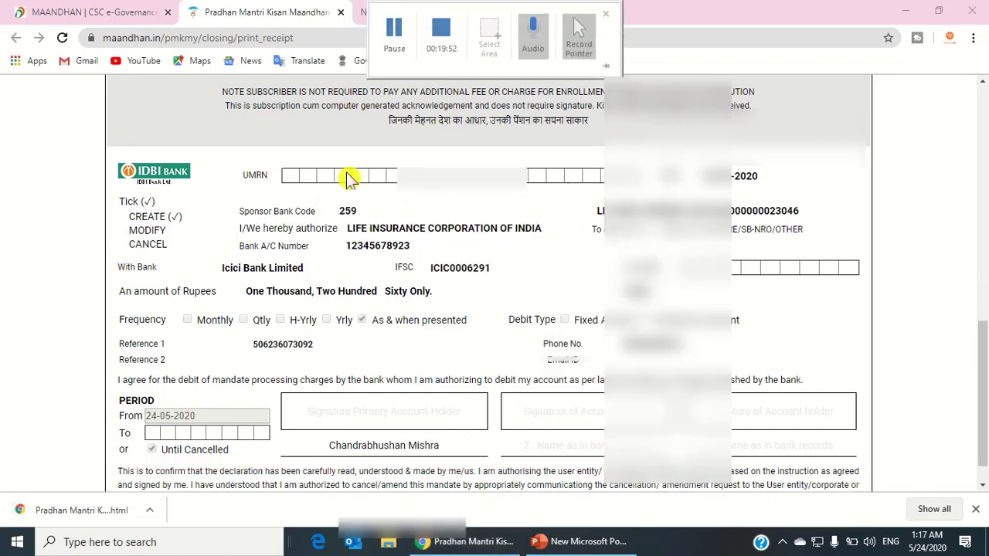
right_click(444, 204)
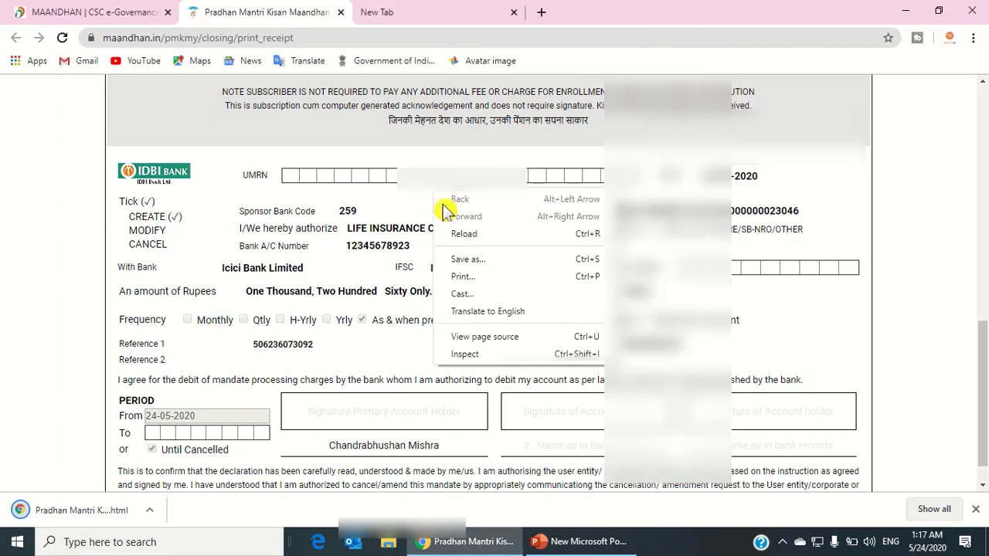
click(490, 265)
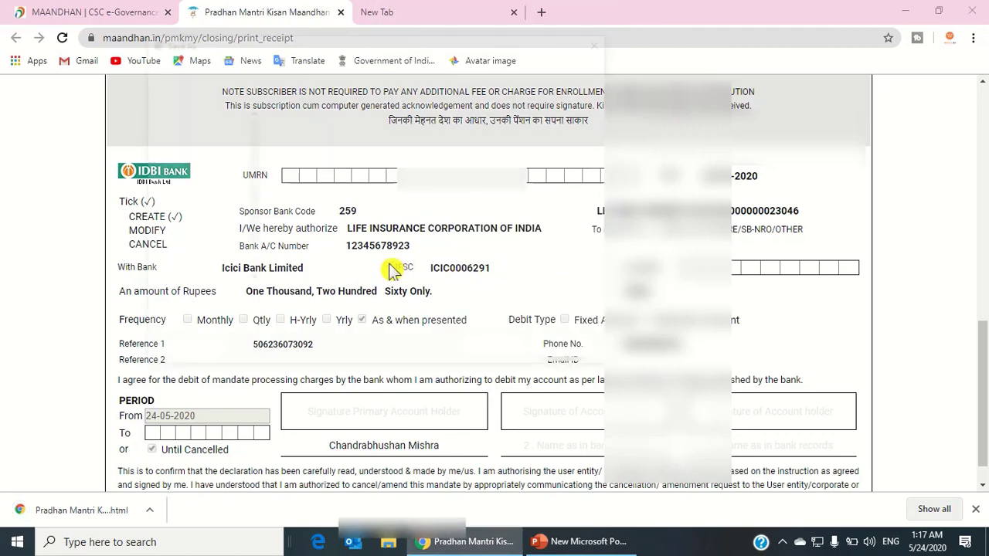
click(347, 320)
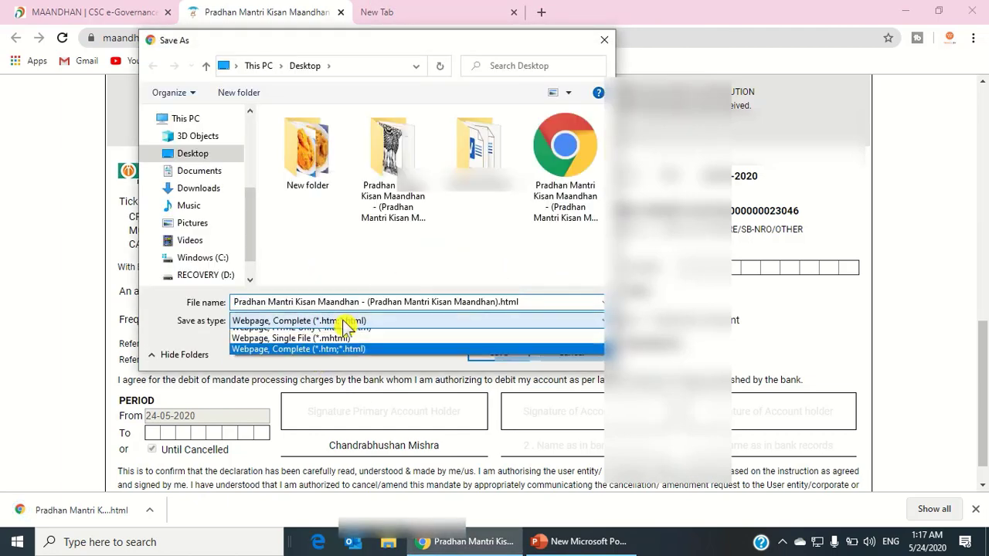
click(346, 328)
click(604, 39)
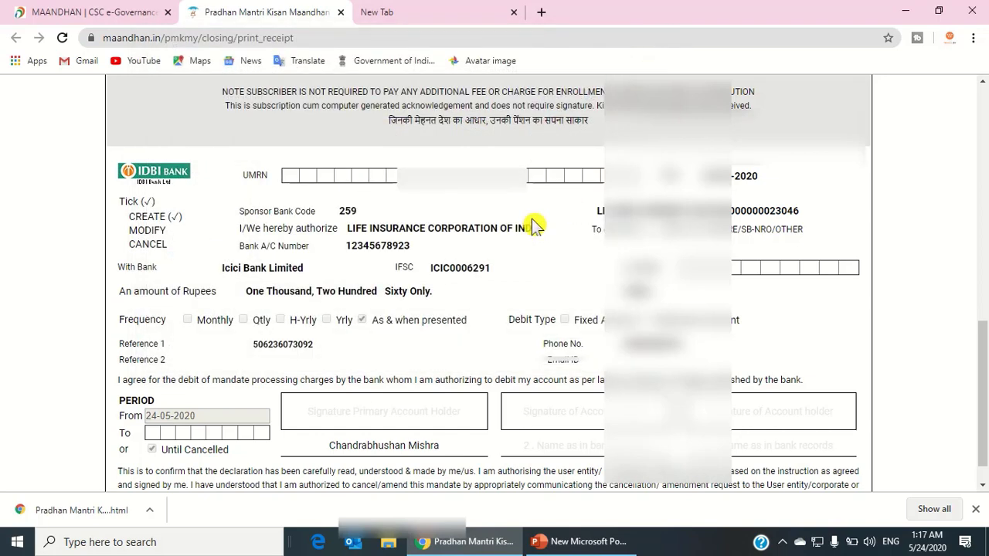
Scroll through the two-page mandate form PDF, then close it.
right_click(525, 218)
drag(983, 352, 984, 93)
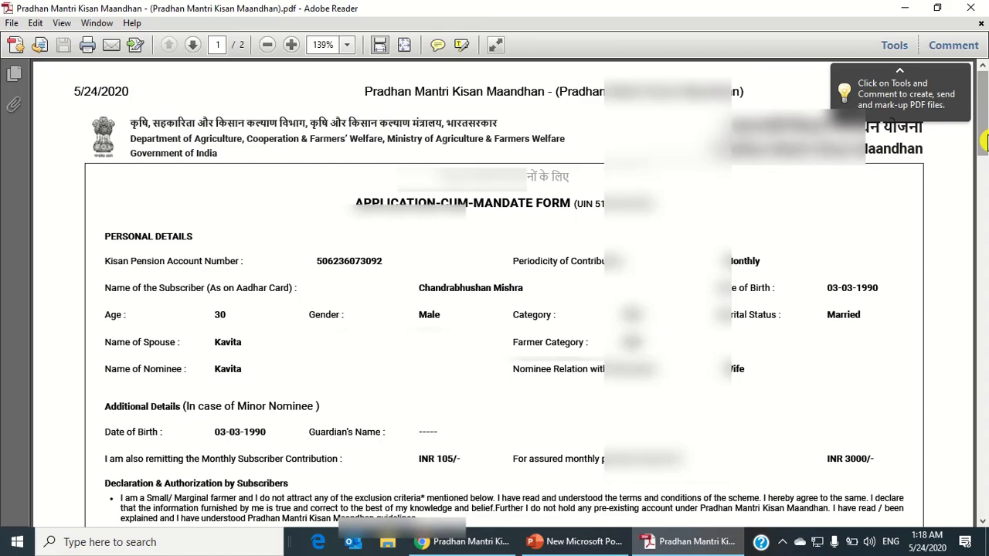
drag(984, 144, 986, 290)
key(alt+F4)
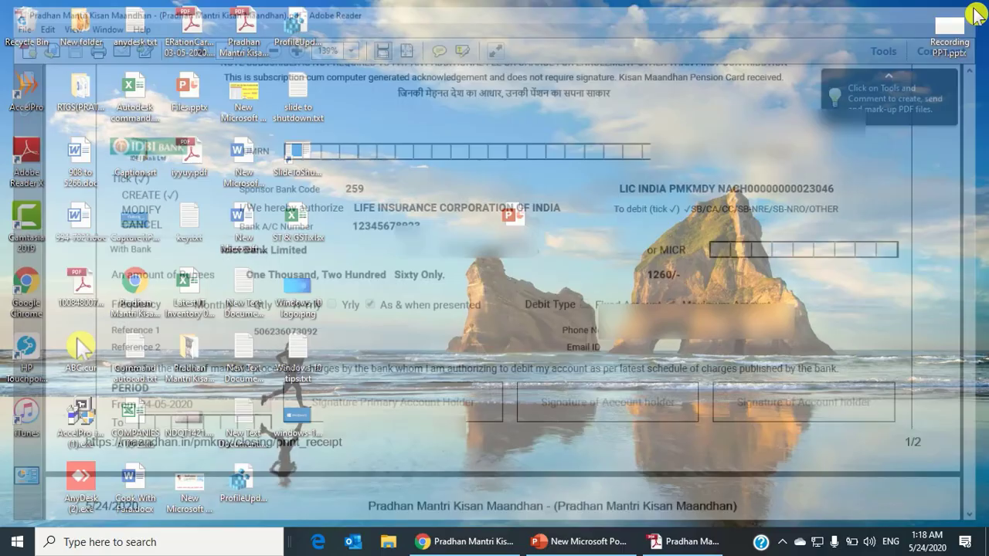
Return to the portal and read the upload instruction in the notice.
click(475, 545)
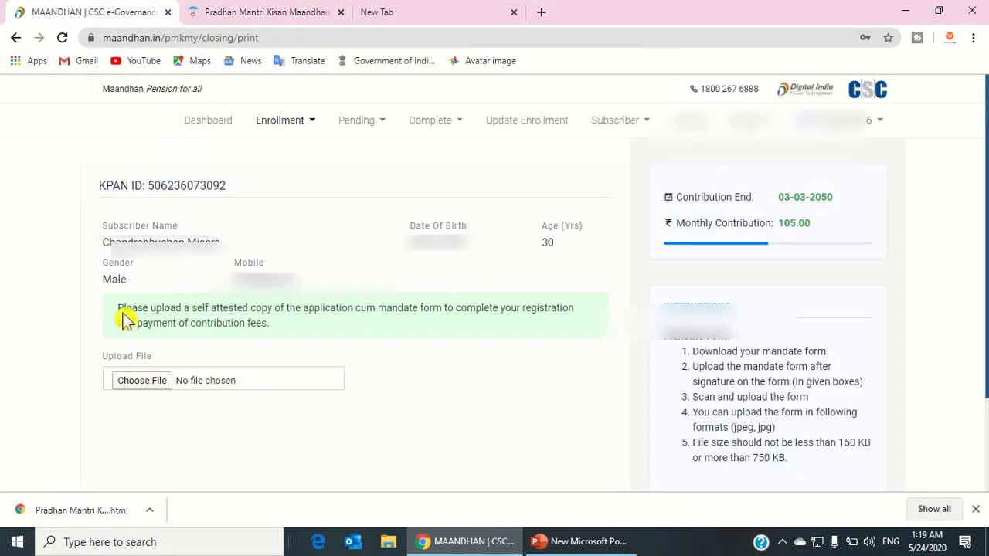
drag(122, 314, 255, 328)
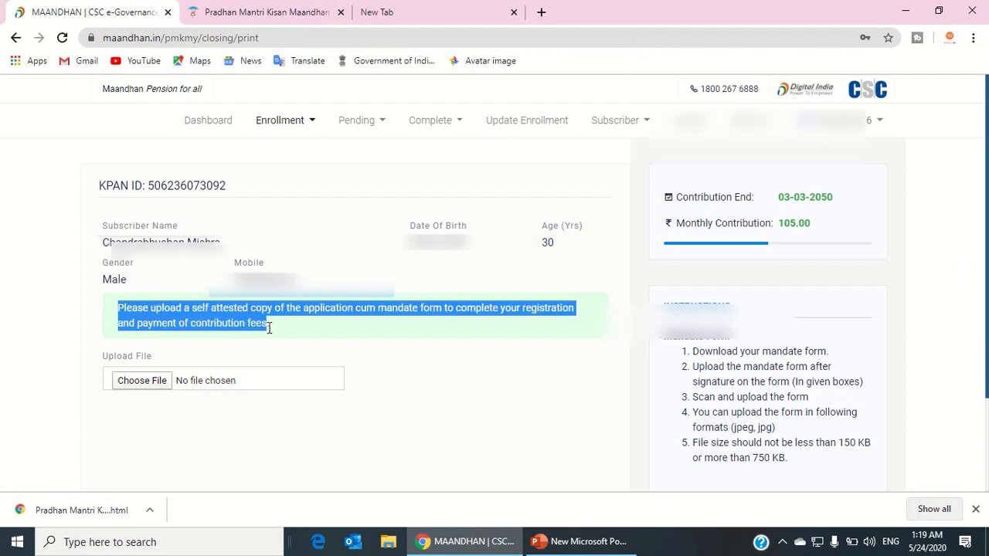
click(348, 340)
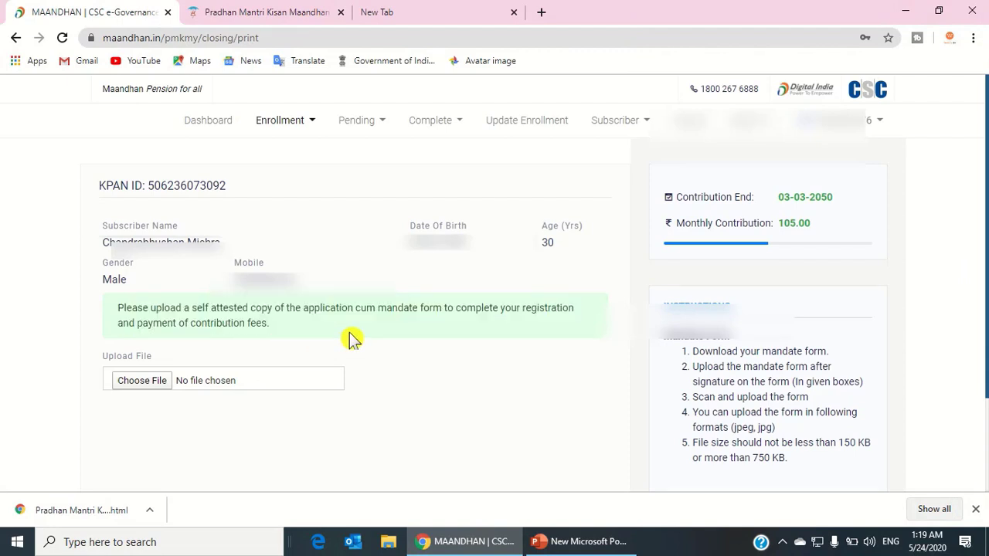
Upload the signed mandate form image pradhan.JPG from the Desktop.
click(142, 380)
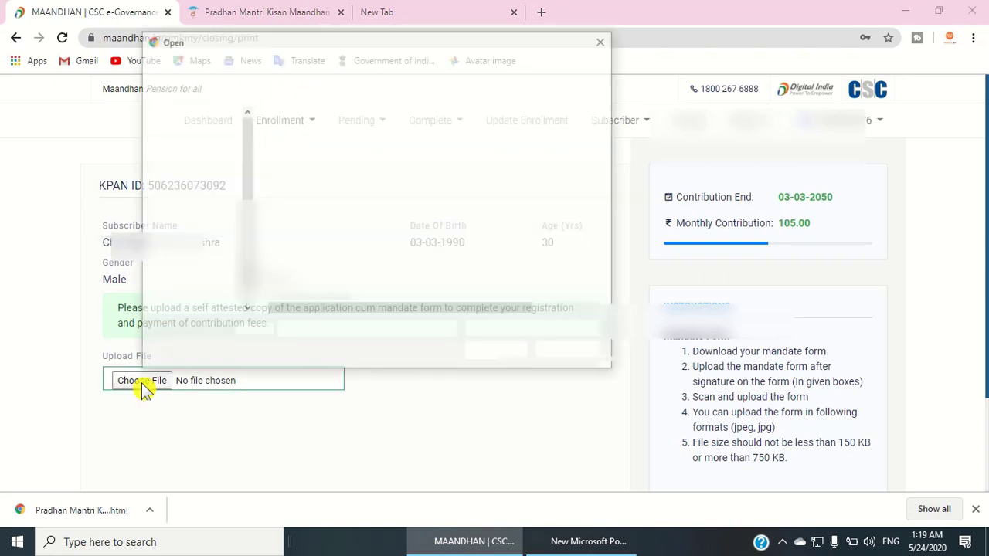
scroll(198, 214, up, 3)
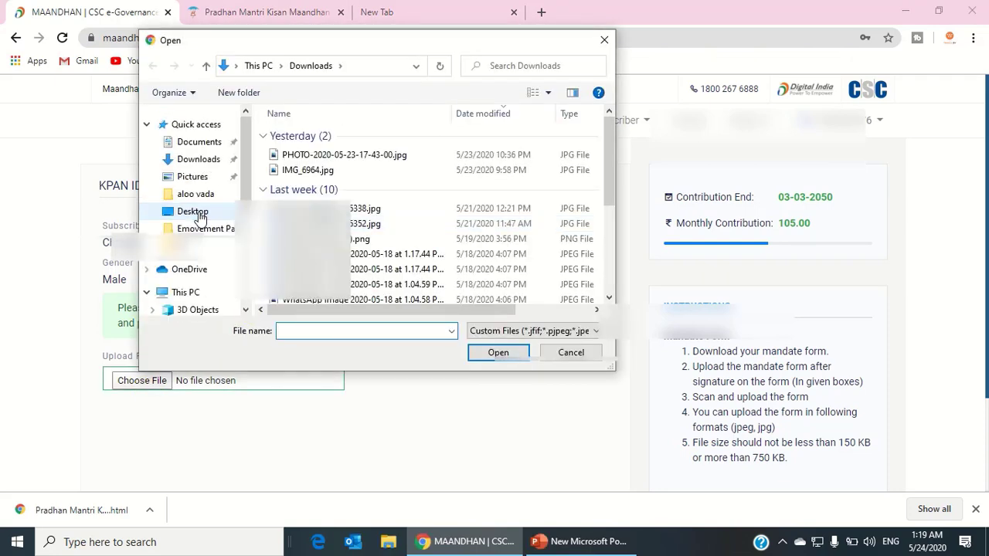
click(193, 212)
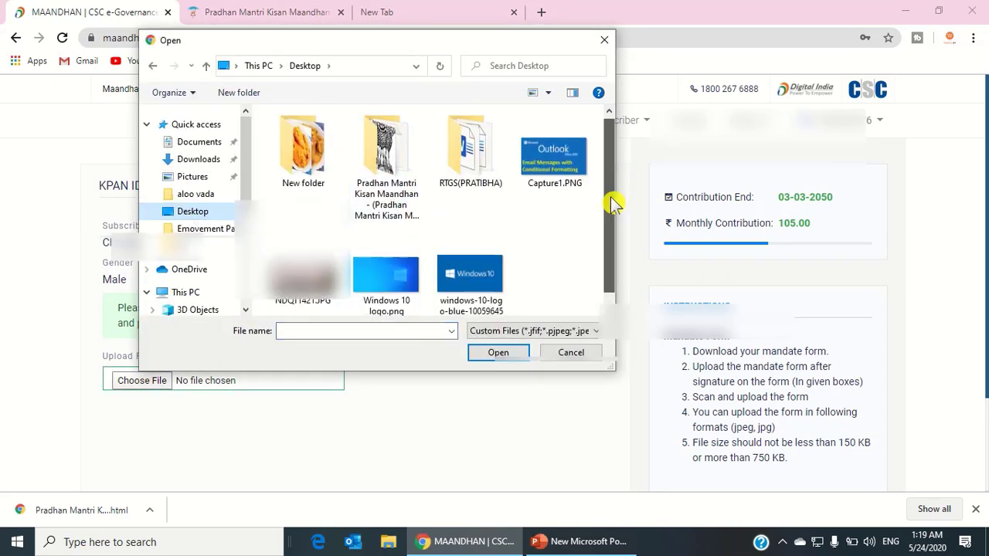
drag(614, 203, 611, 296)
double_click(386, 154)
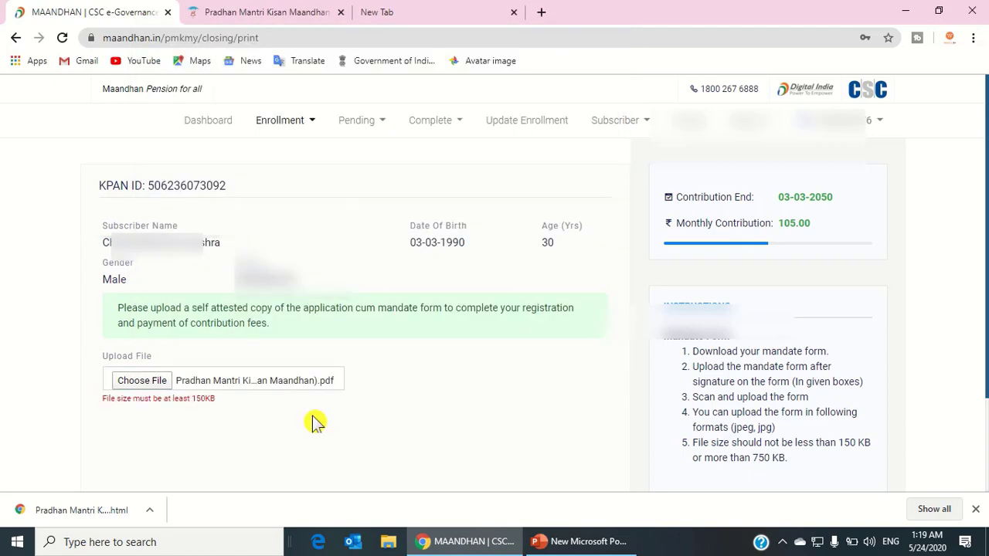
double_click(506, 364)
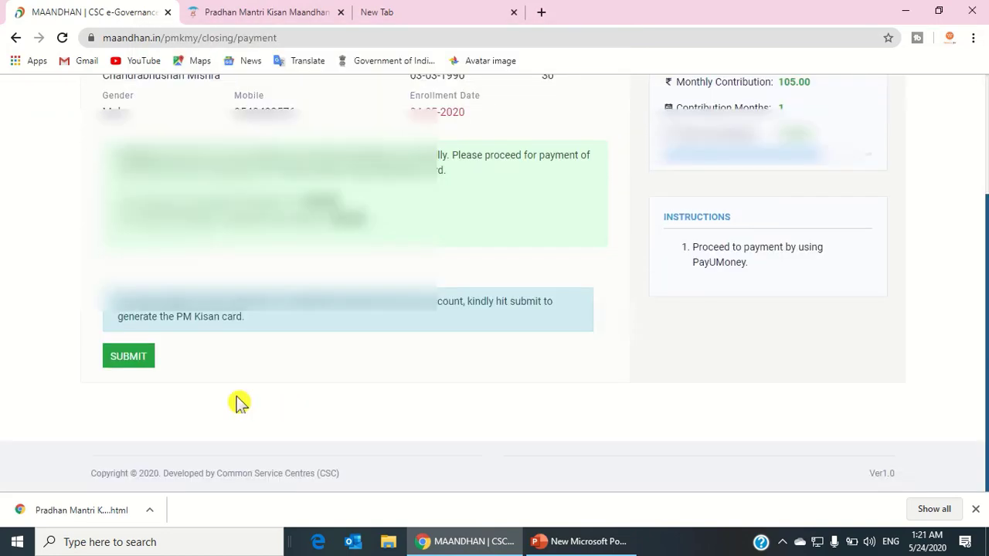
Submit to generate the Pradhan Mantri Kisan Maandhan card and download its PDF.
click(129, 357)
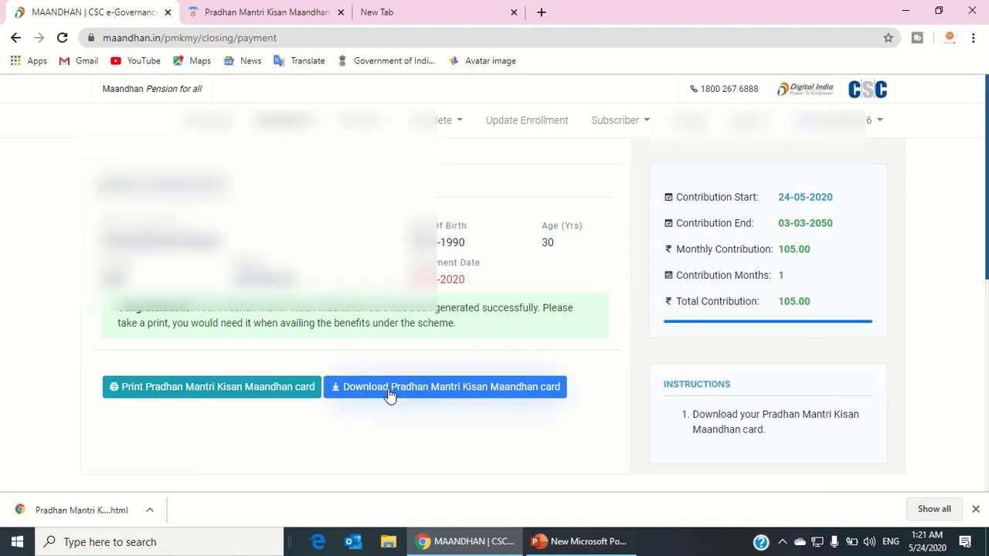
click(441, 393)
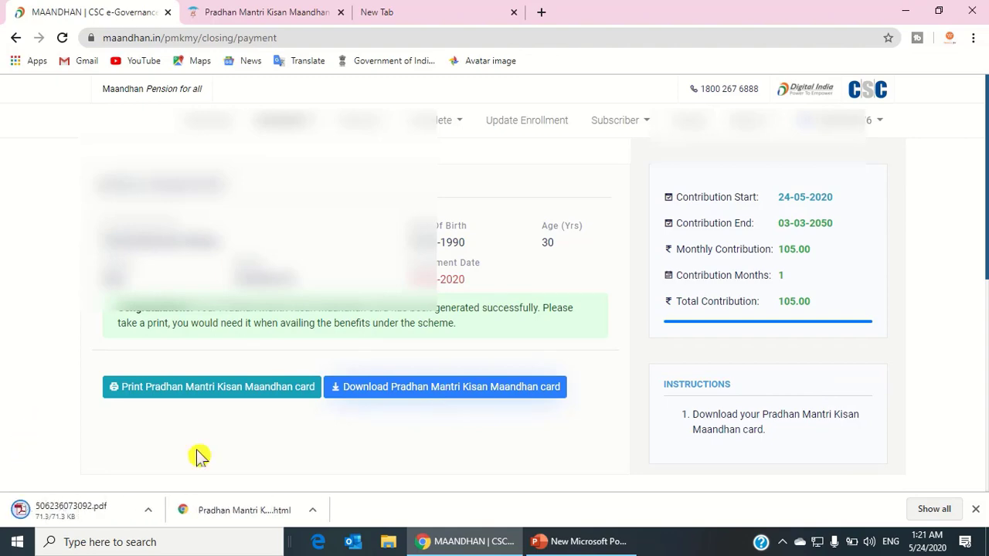
click(148, 510)
View the downloaded card PDF, then show the PowerPoint slide on the ₹3000 pension.
click(194, 415)
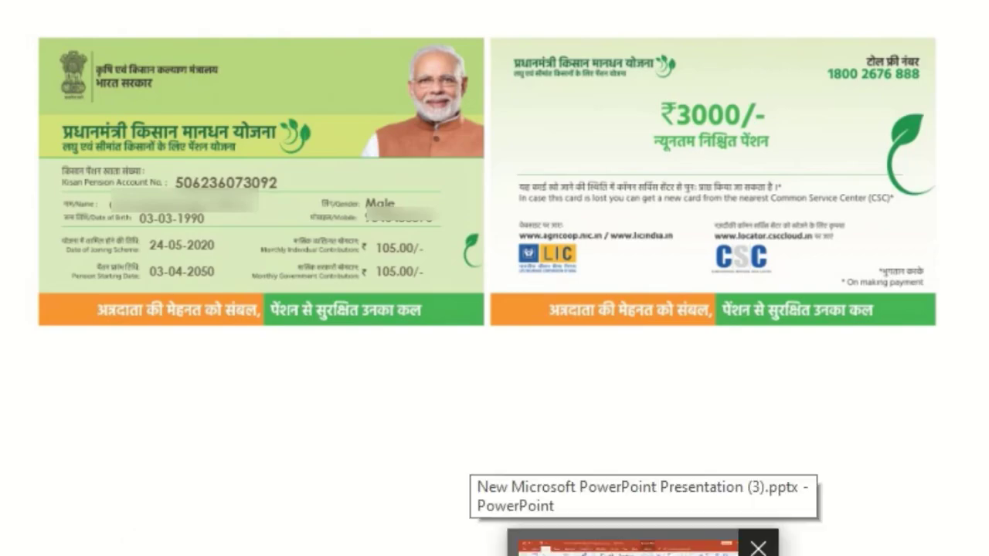
click(642, 545)
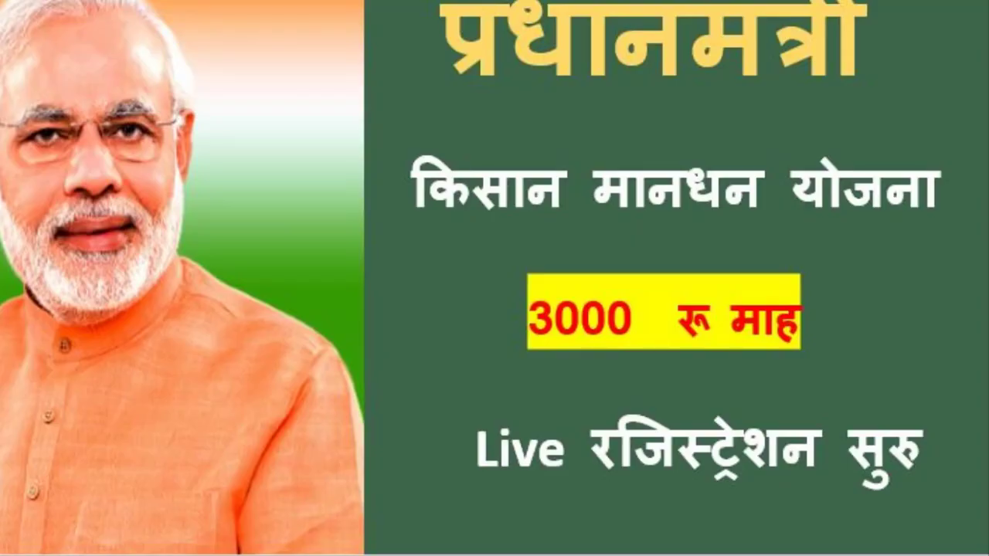